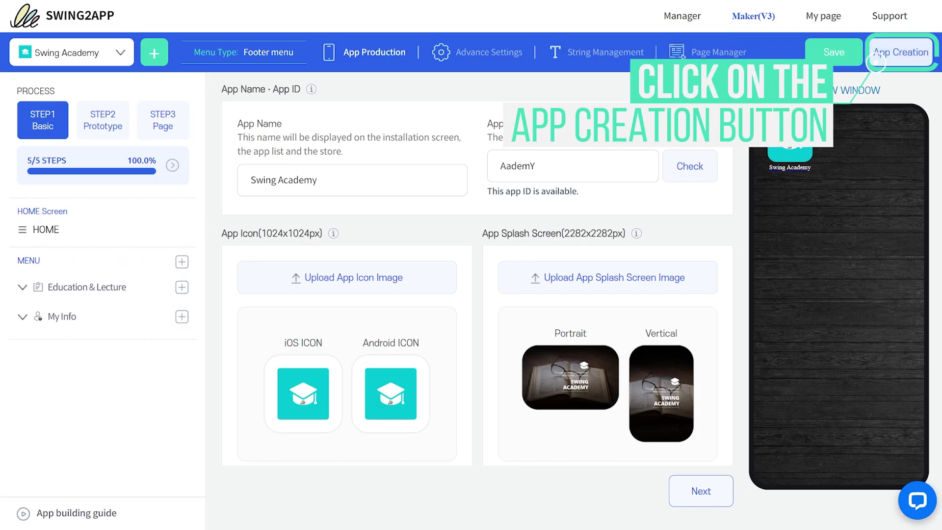
# Step: Build Blog App version 0.8 with Recommend Update and confirm Make to produce the Android APK
pyautogui.click(876, 61)
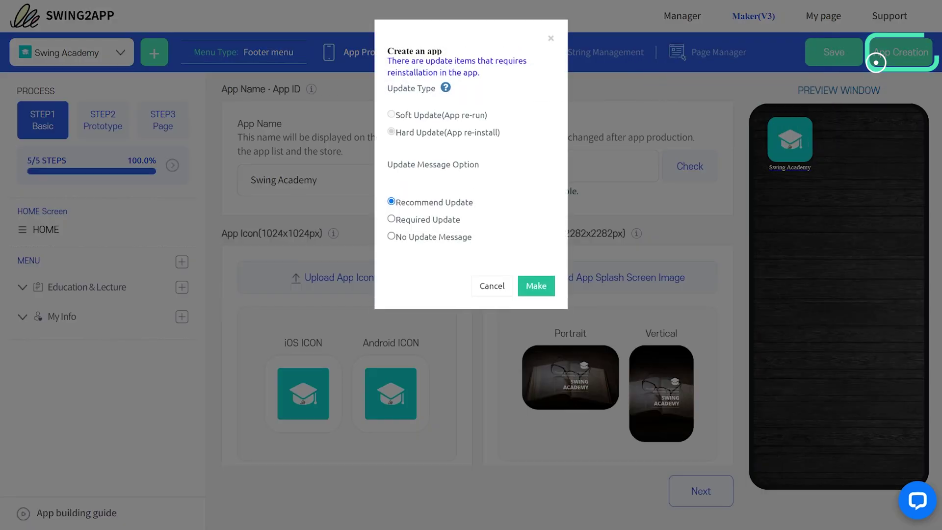
pyautogui.click(537, 285)
pyautogui.click(540, 32)
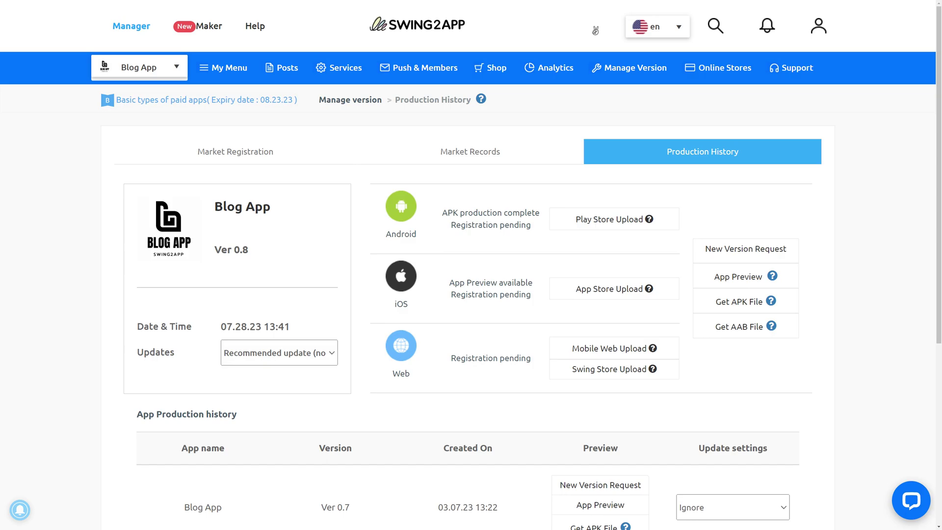
# Step: Browse Swing2App's Online Stores and Manage Version menus
pyautogui.moveTo(718, 68)
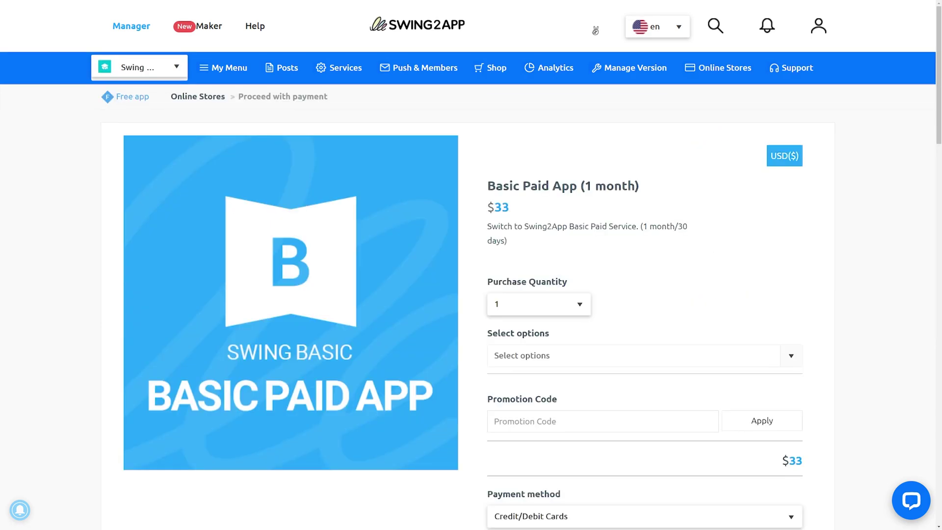
pyautogui.moveTo(629, 68)
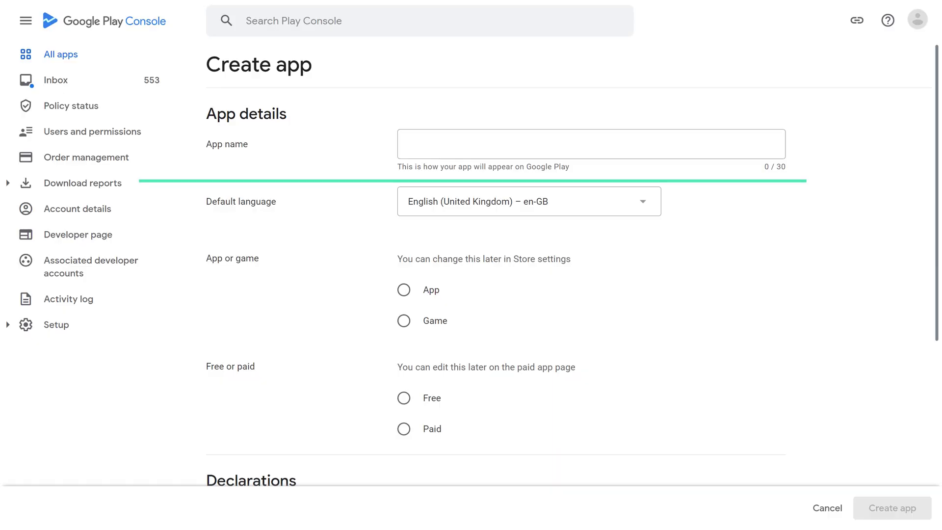
# Step: Name the new app 'Blog App', make it a free App, and accept both declarations
pyautogui.click(591, 144)
pyautogui.write('Blog Ap')
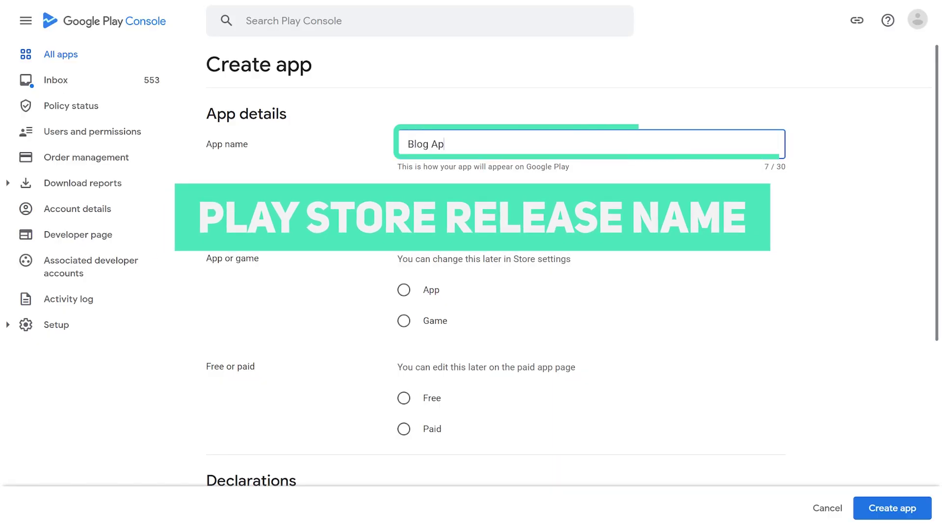
pyautogui.write('p')
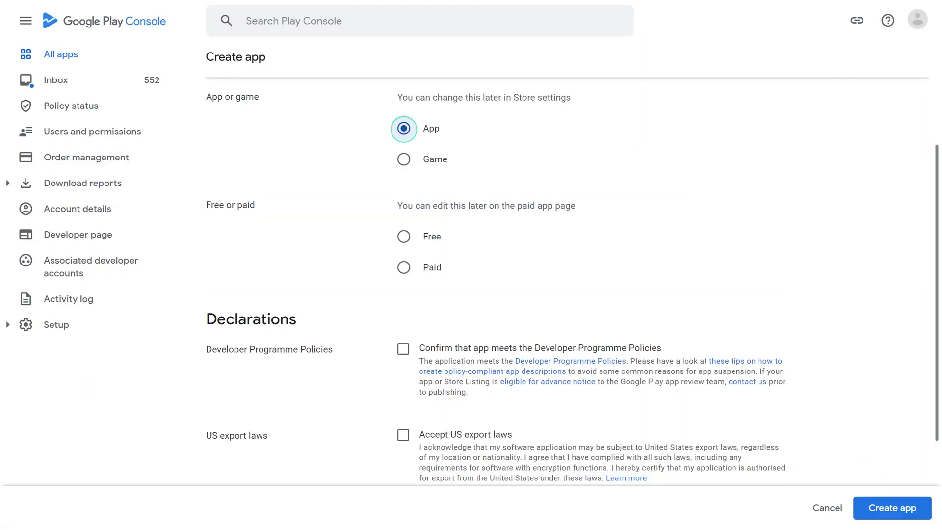
pyautogui.click(403, 236)
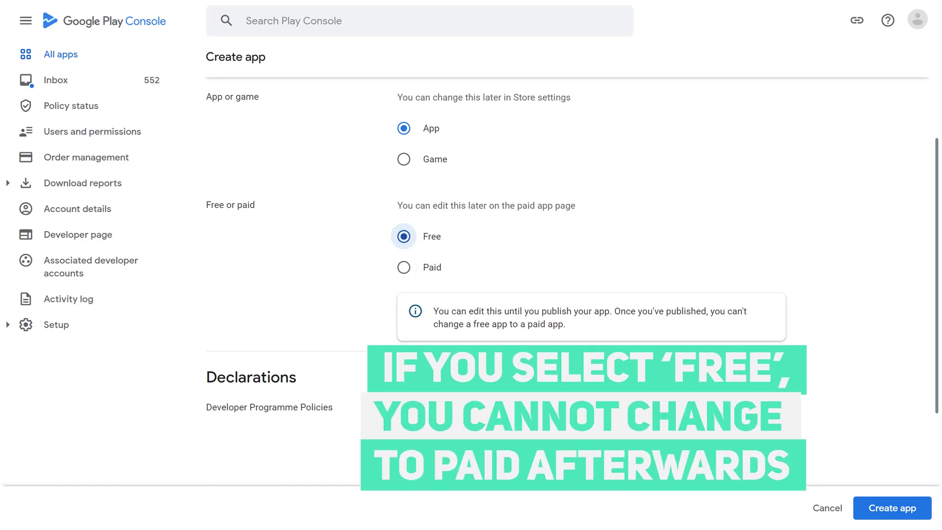
pyautogui.scroll(-1, 546, 281)
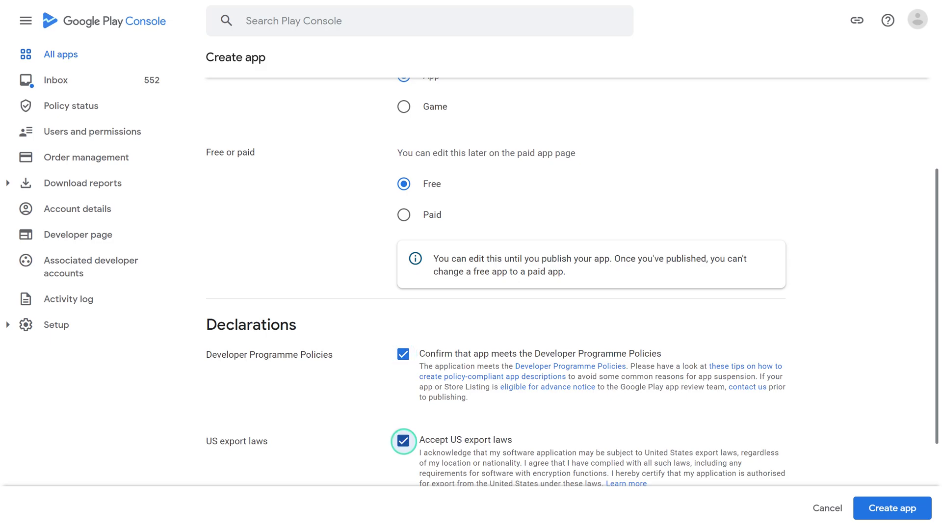
pyautogui.scroll(-3, 496, 279)
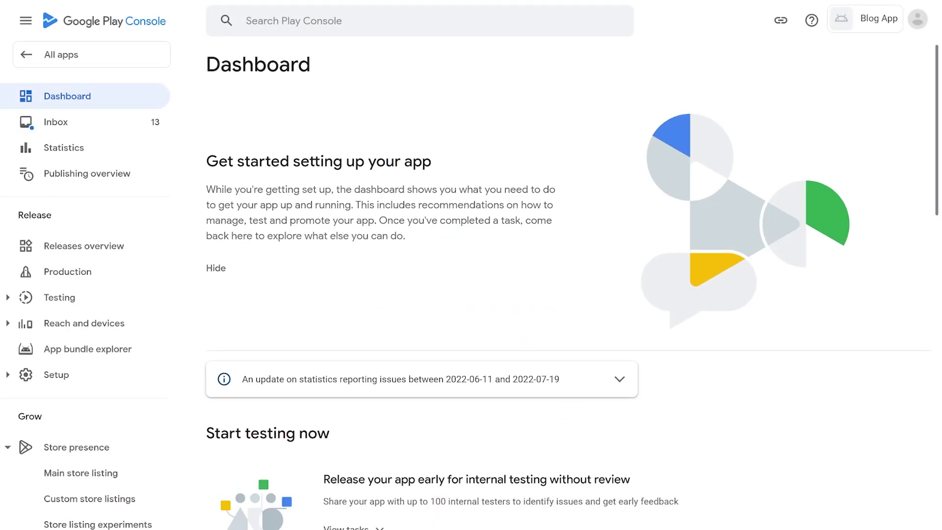
# Step: Paste the privacy policy URL into Blog App's Set privacy policy task
pyautogui.scroll(-8, 569, 304)
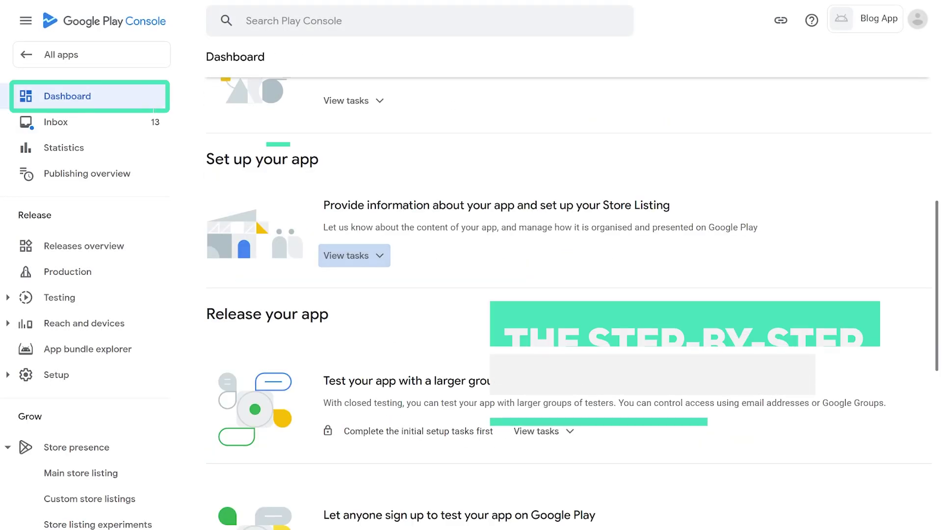
pyautogui.click(354, 256)
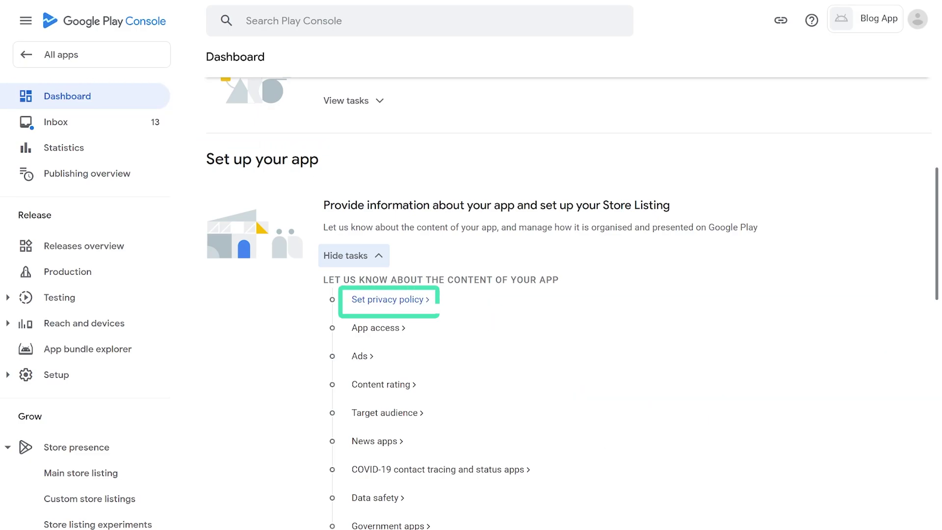
pyautogui.click(388, 299)
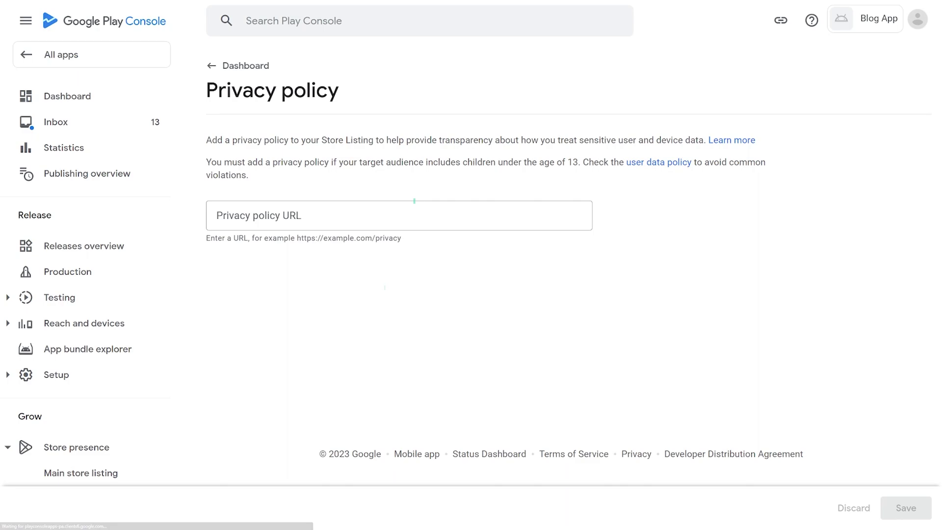
pyautogui.write('https://www.swing2app.com/app_policy.jsp?app_id=9dbfd9f7-a1d6-4561-b146-c0e9a66015ec')
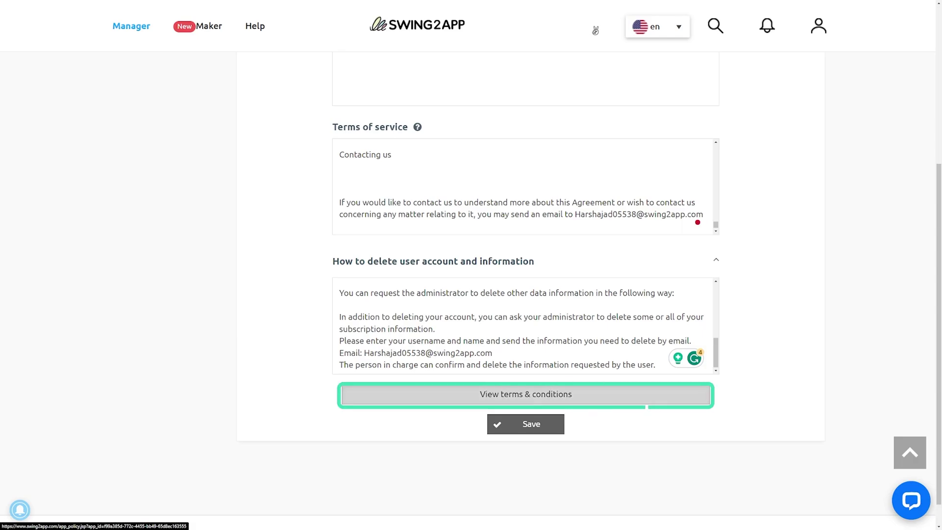
# Step: Open Blog App's terms & conditions page and select its URL in the address bar
pyautogui.click(525, 394)
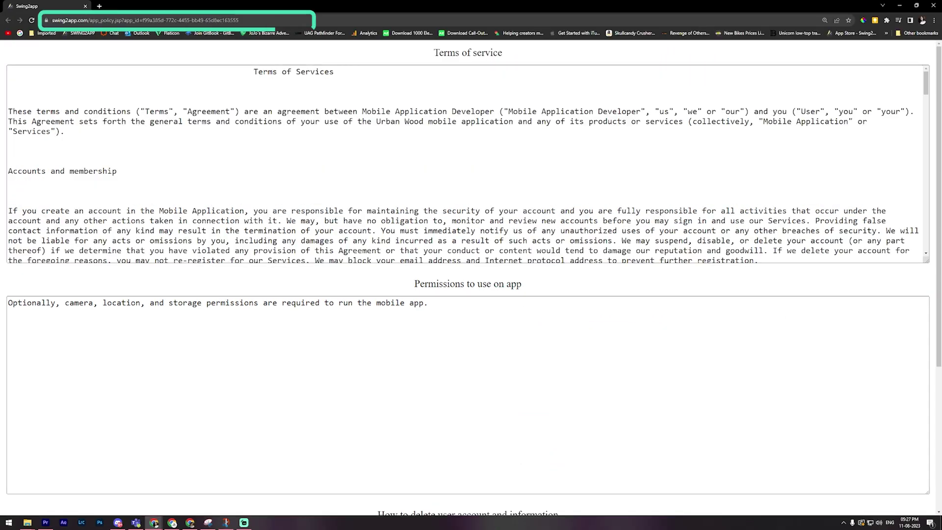
pyautogui.click(265, 20)
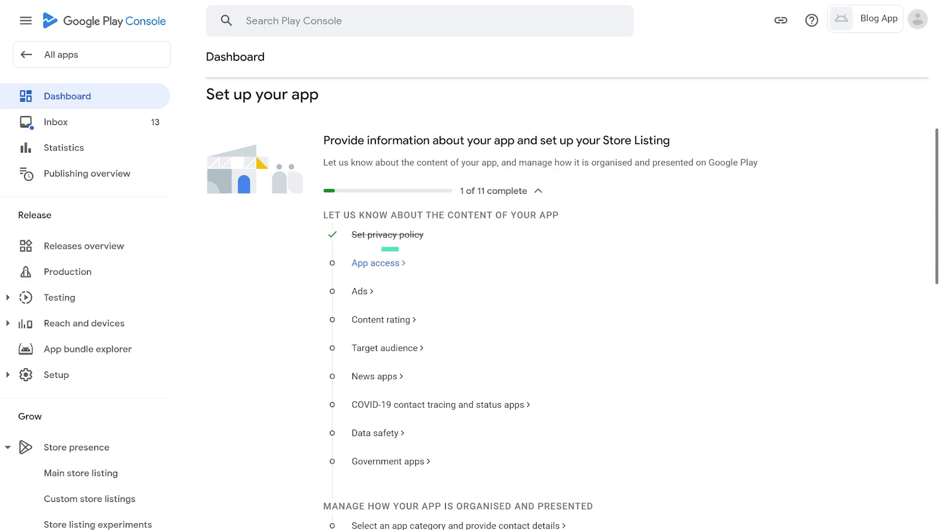
# Step: Mark some functionality as restricted and add the 'No other information is required' access instruction
pyautogui.click(388, 263)
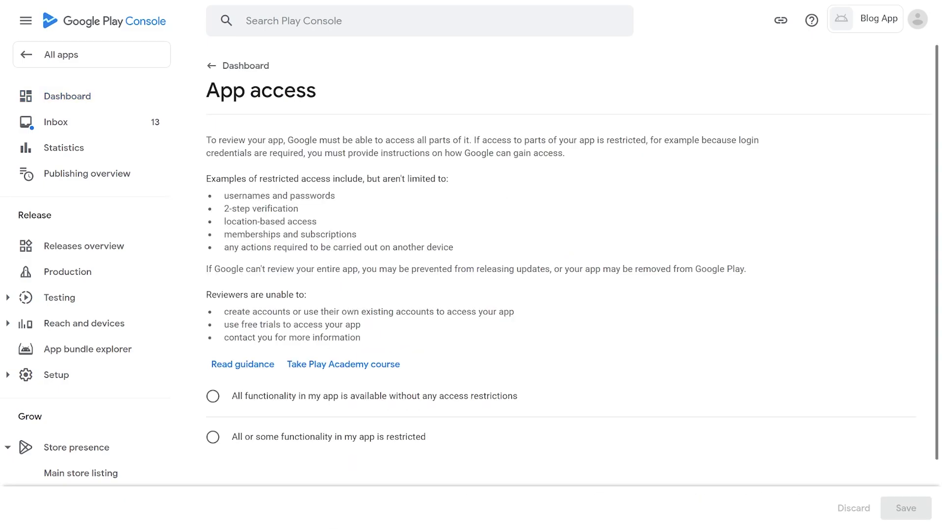
pyautogui.click(213, 395)
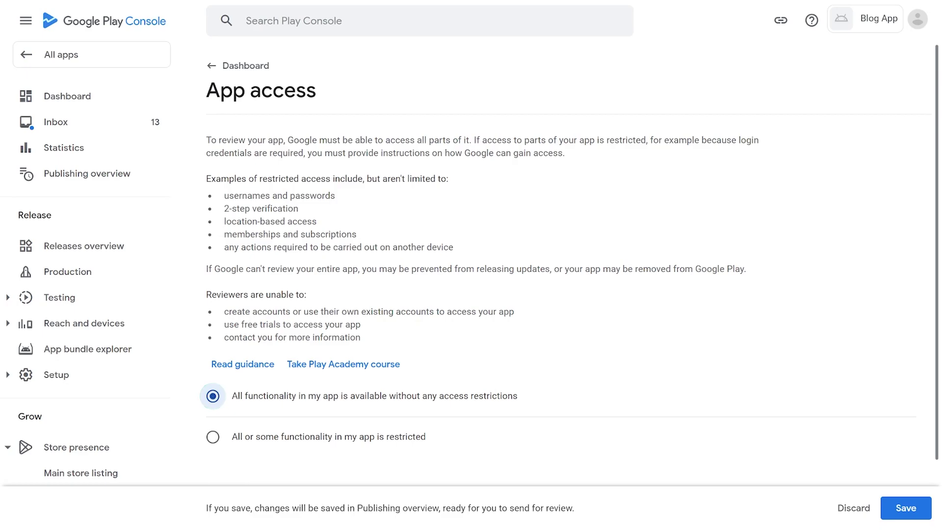
pyautogui.scroll(-2, 490, 294)
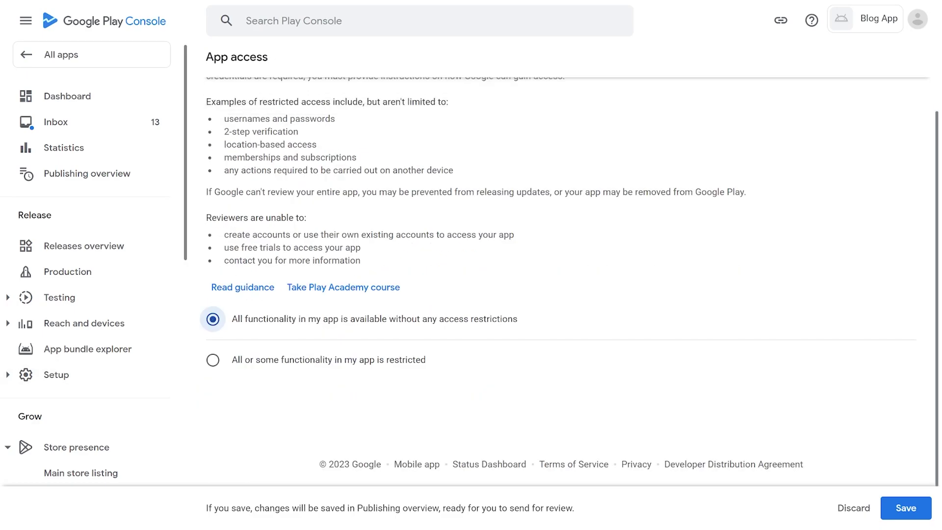
pyautogui.click(212, 359)
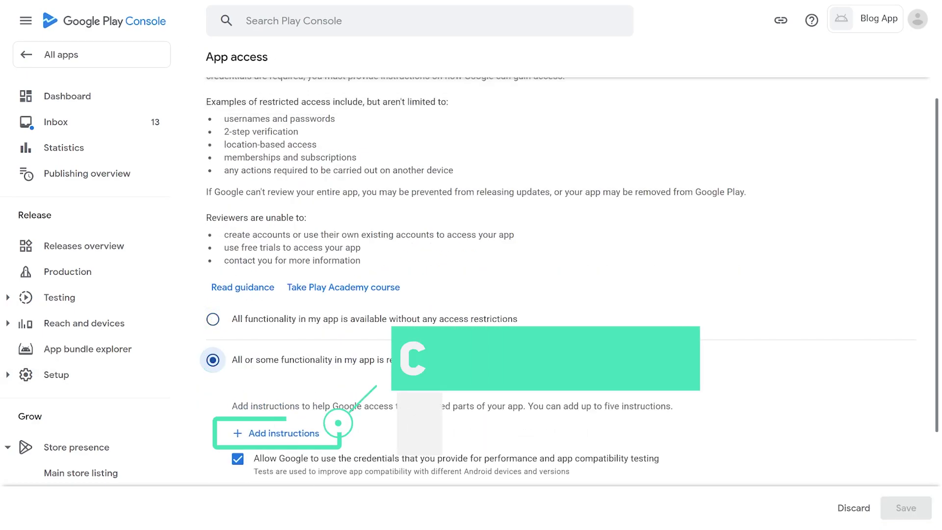
pyautogui.click(276, 433)
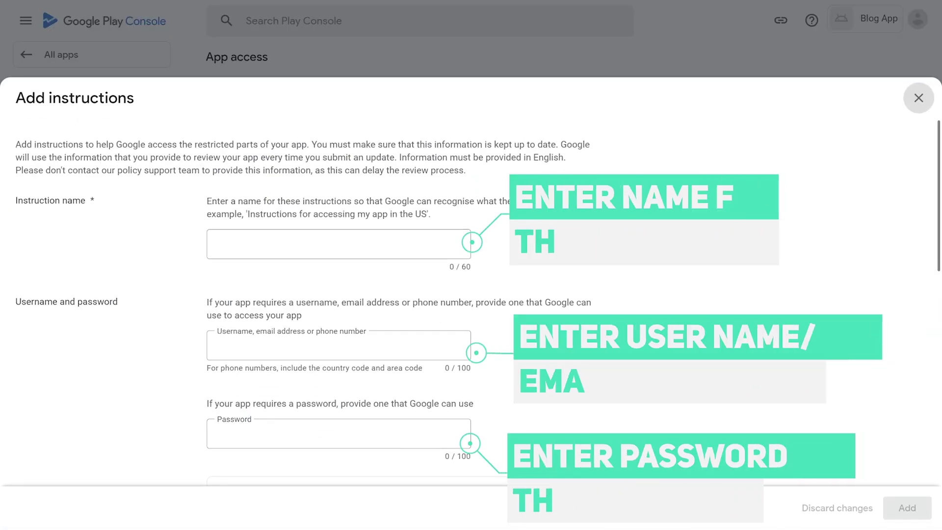
pyautogui.scroll(-10, 471, 265)
pyautogui.click(21, 447)
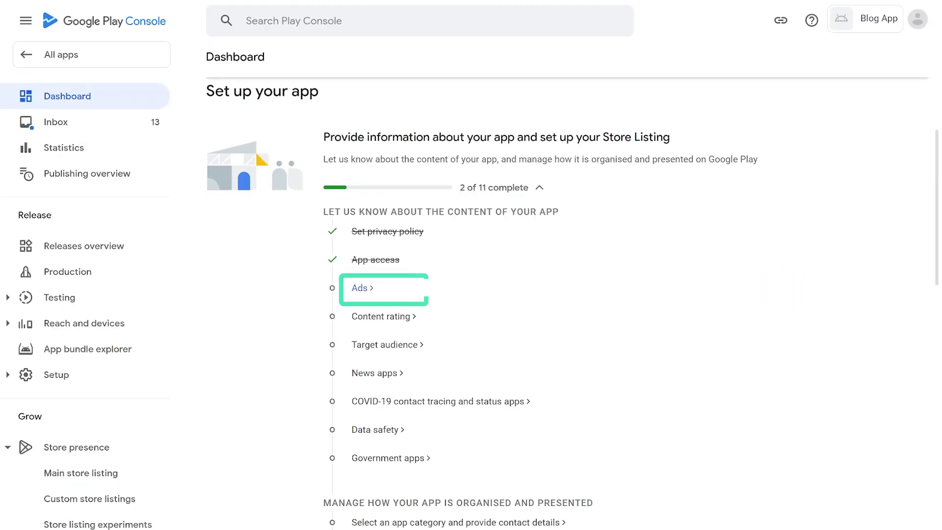
# Step: Answer 'No, my app does not contain ads' in the Ads task and save
pyautogui.click(360, 288)
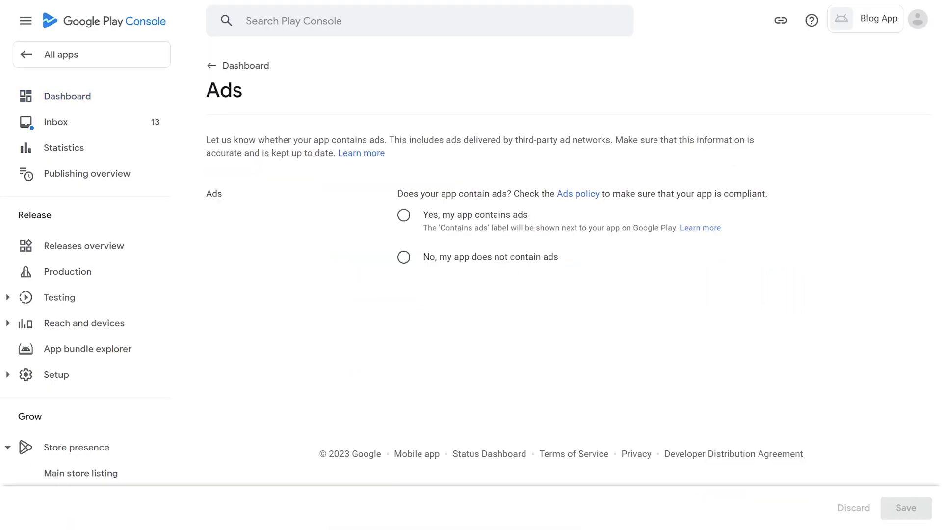
pyautogui.click(403, 215)
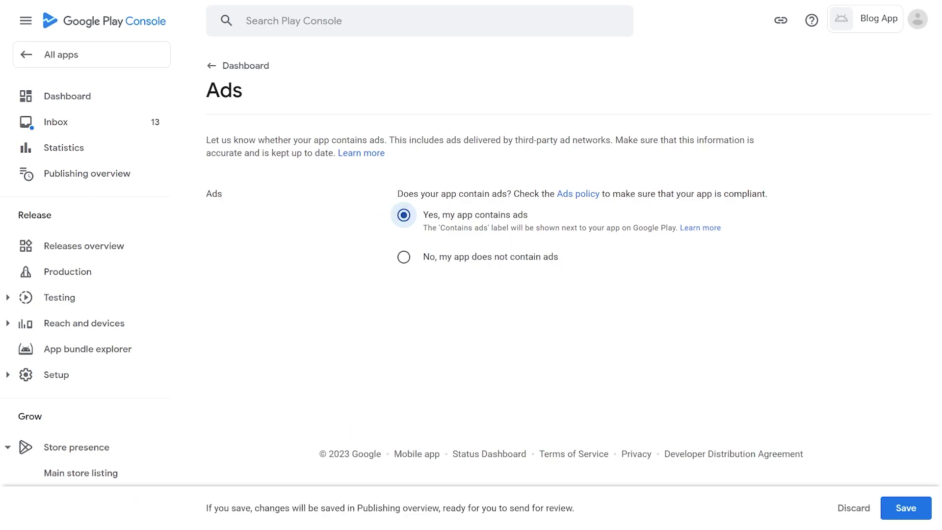
pyautogui.click(403, 256)
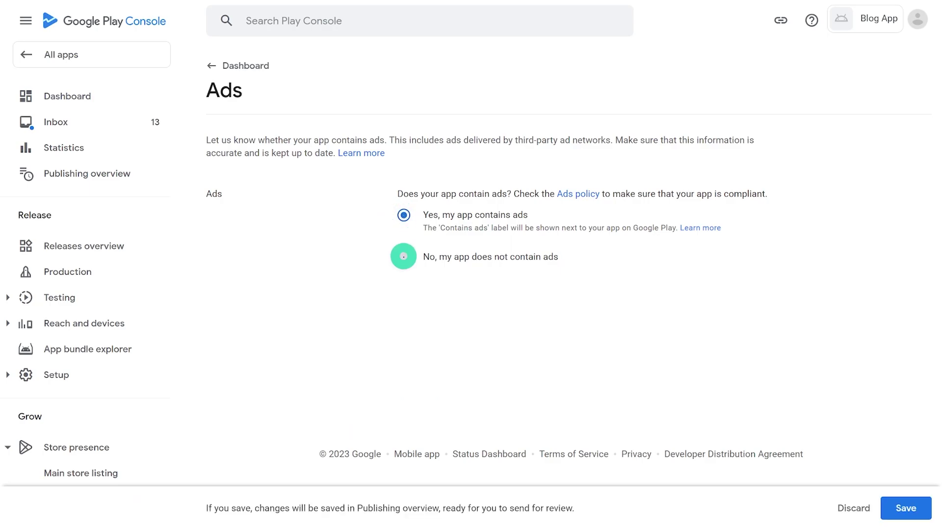
pyautogui.click(906, 508)
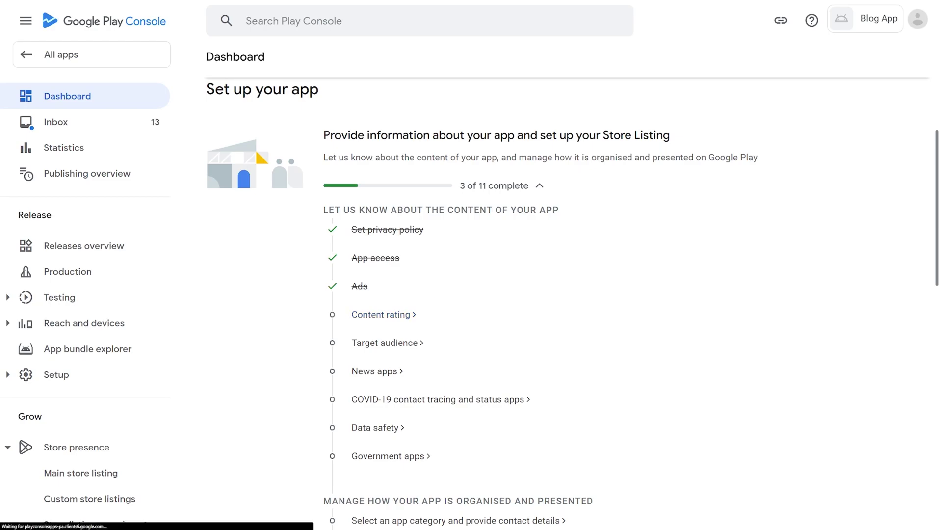
# Step: Enter the contact e-mail address and choose the app's content rating category
pyautogui.click(381, 314)
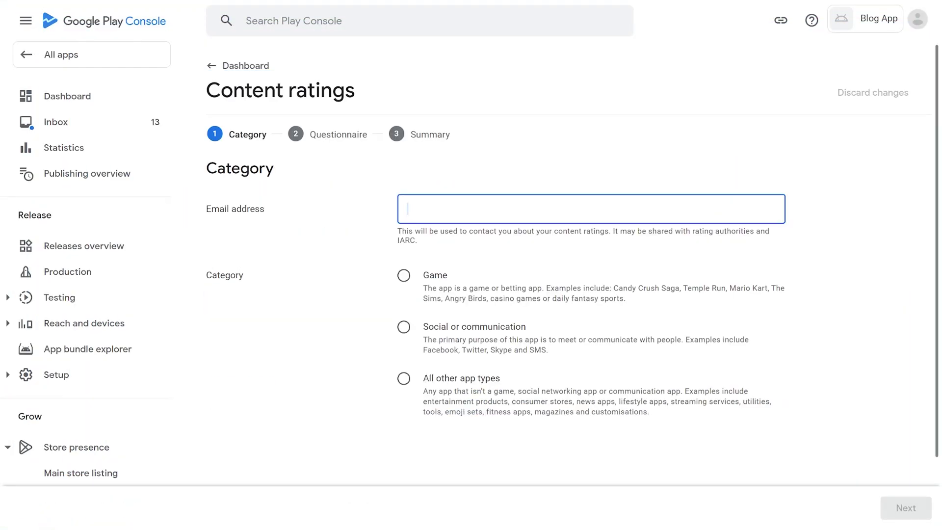
pyautogui.click(404, 379)
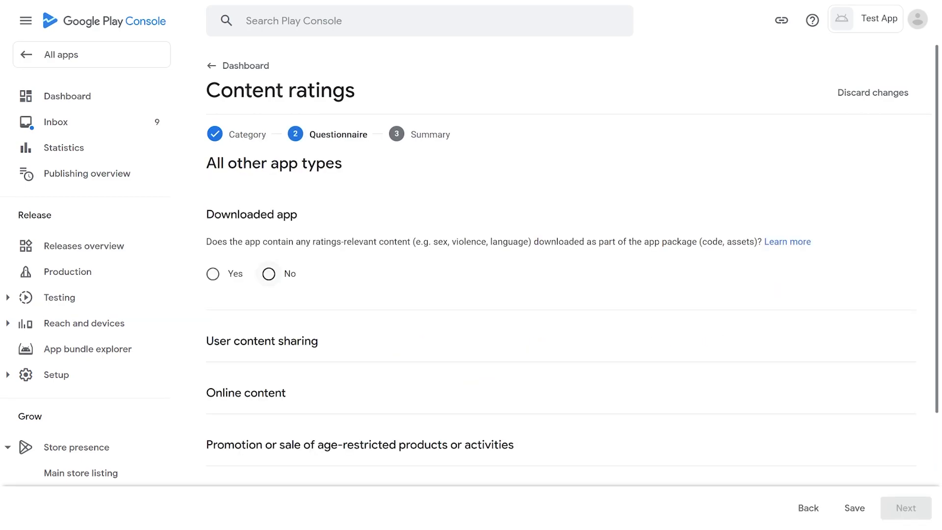
# Step: Answer No to all eight content rating questions and save the questionnaire
pyautogui.click(269, 274)
pyautogui.click(269, 400)
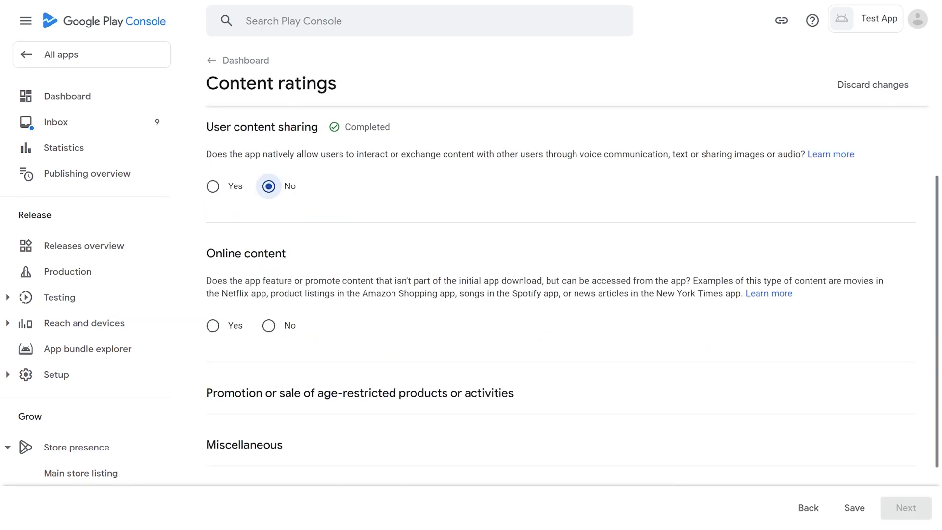
pyautogui.click(268, 325)
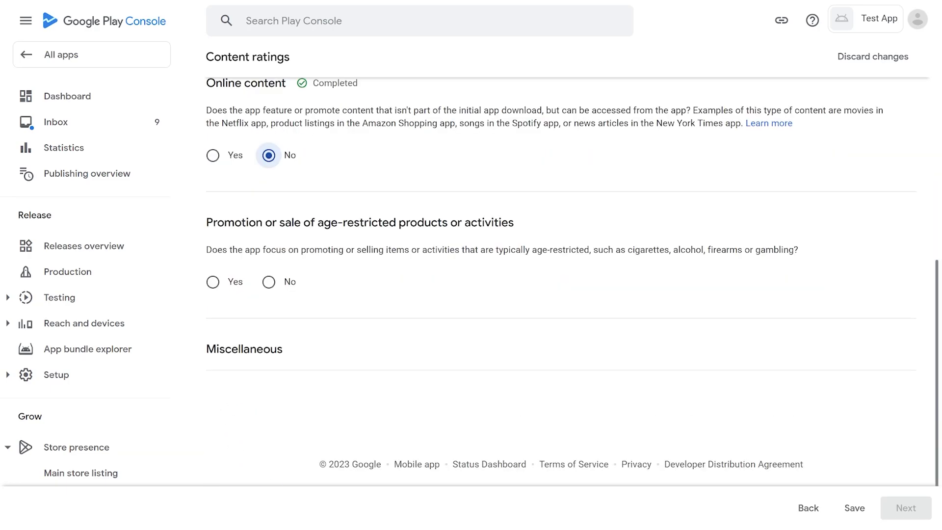
pyautogui.click(269, 281)
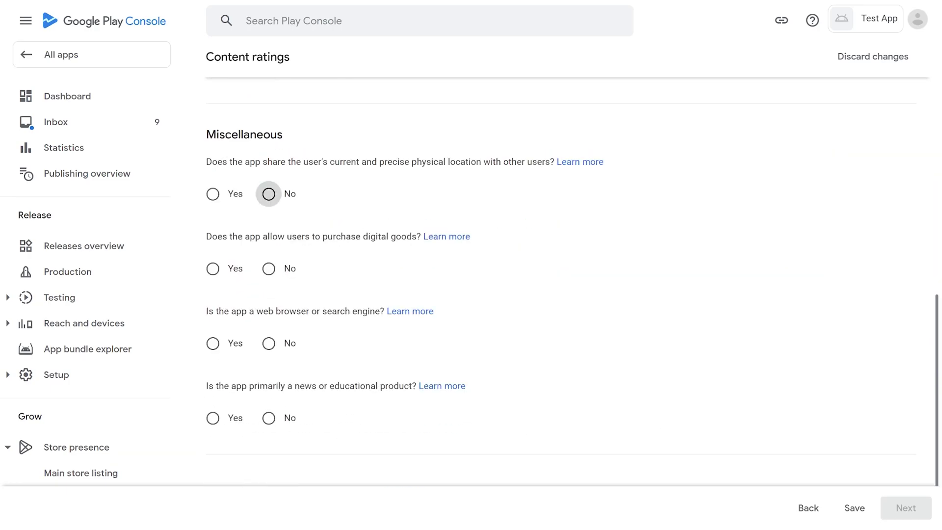
pyautogui.click(269, 194)
pyautogui.click(269, 269)
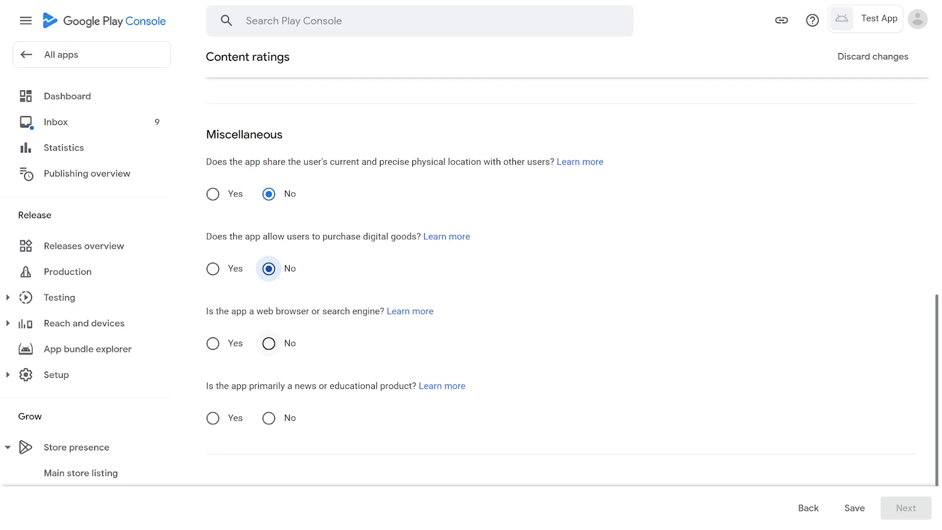
pyautogui.click(268, 343)
pyautogui.click(268, 418)
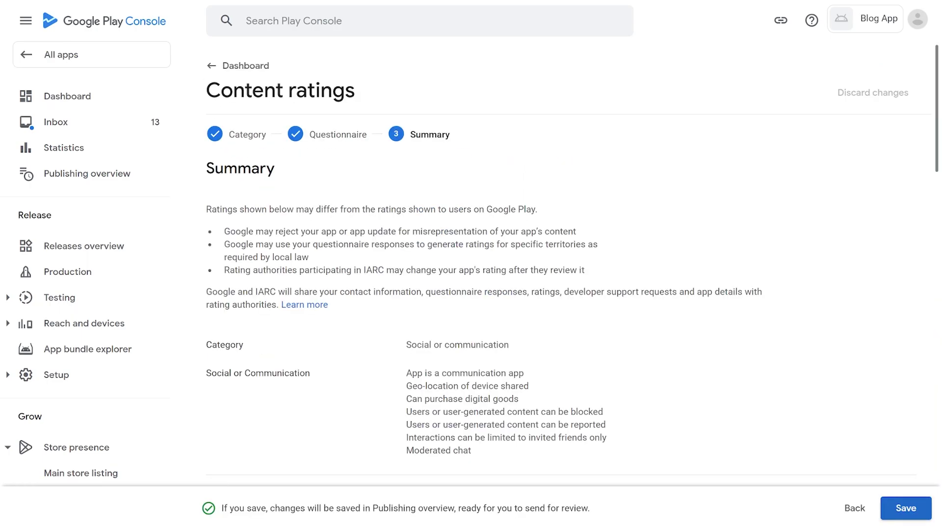
pyautogui.scroll(-10, 559, 280)
pyautogui.click(906, 508)
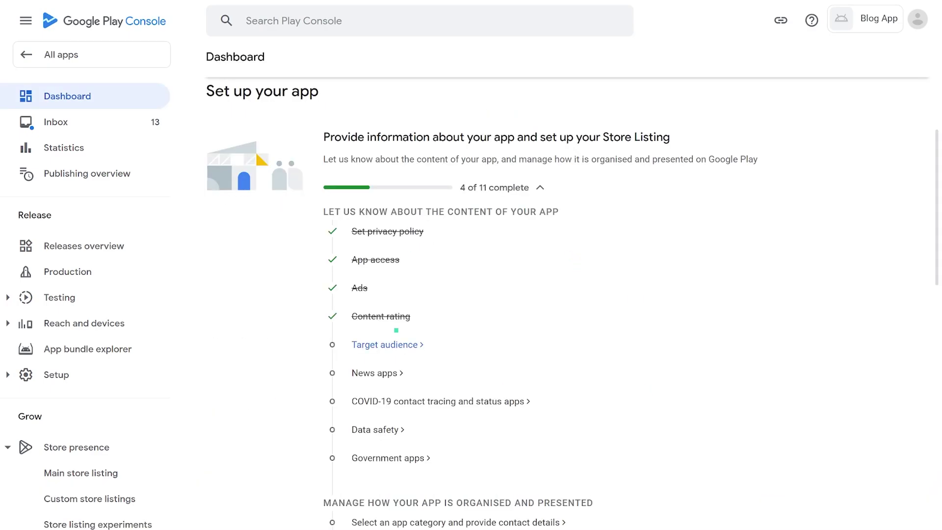
# Step: Pick a target age group and confirm the under-13 audience warning
pyautogui.click(385, 344)
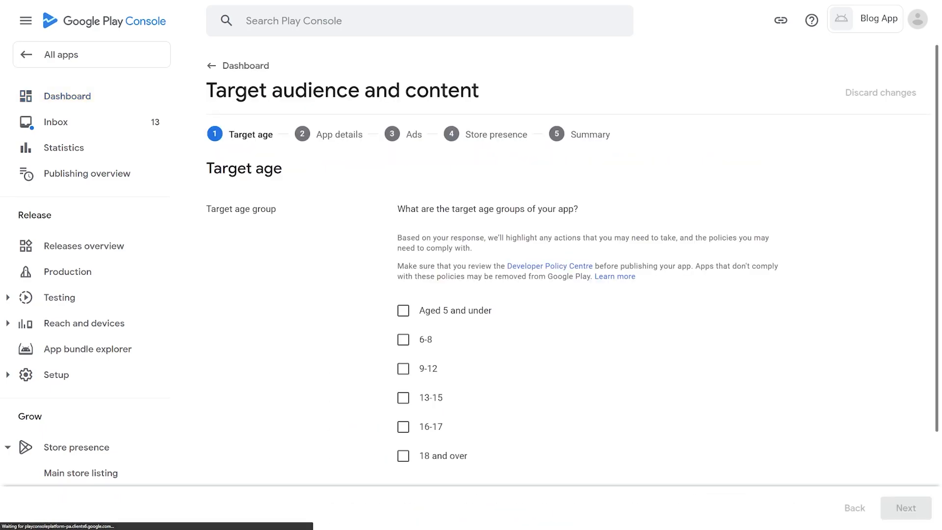
pyautogui.click(403, 456)
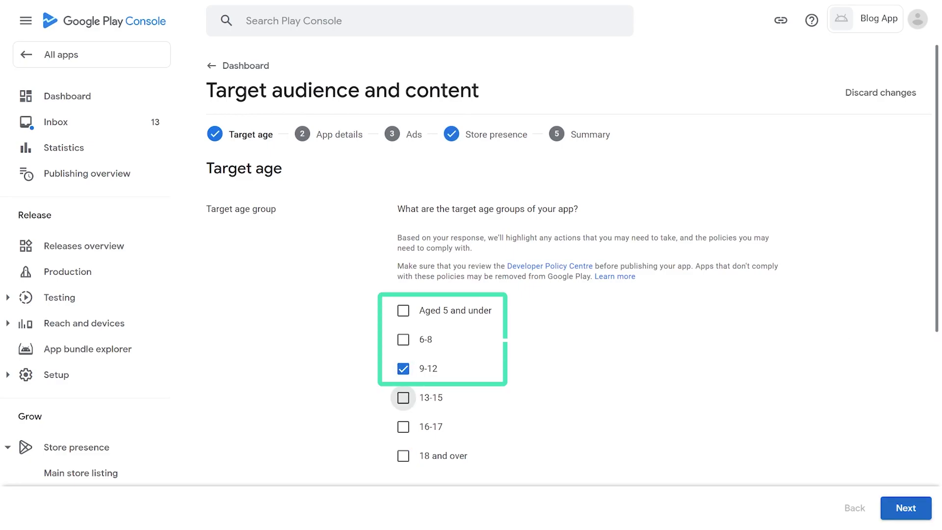
pyautogui.click(906, 507)
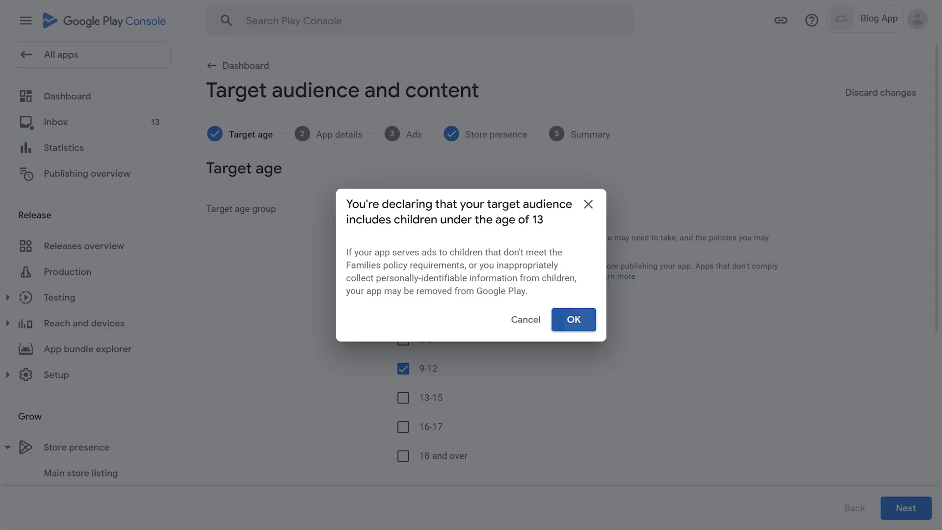
pyautogui.press('Return')
# Step: Answer Yes to collecting personal info, certify privacy-law compliance, and opt into Expert Approved
pyautogui.click(404, 241)
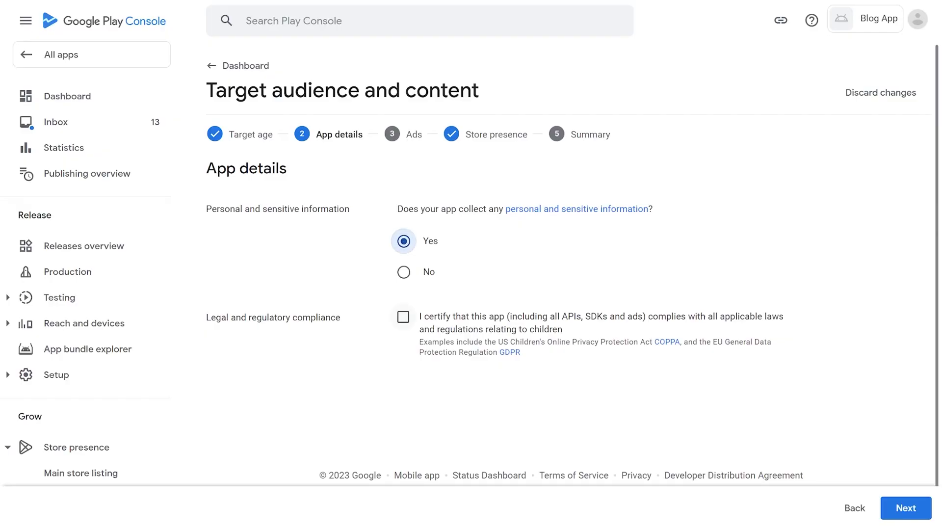
pyautogui.click(403, 317)
pyautogui.click(905, 508)
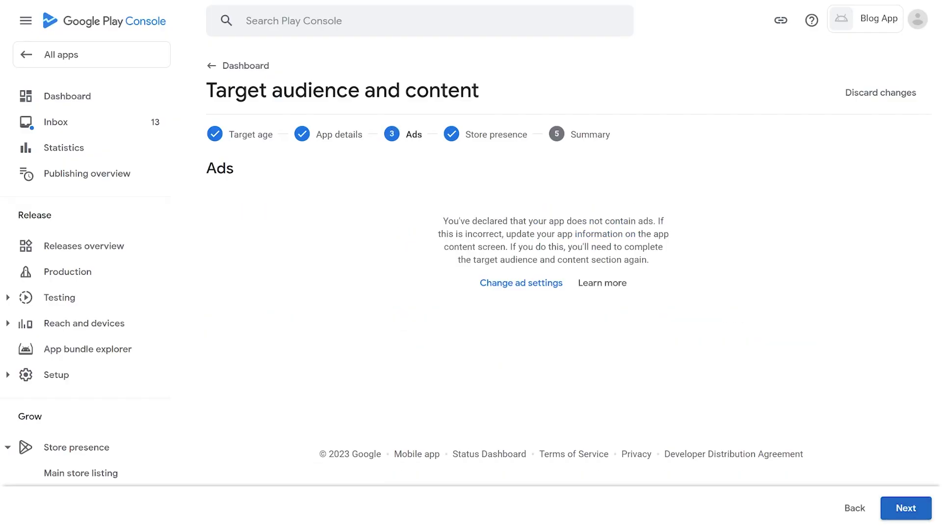
pyautogui.click(905, 507)
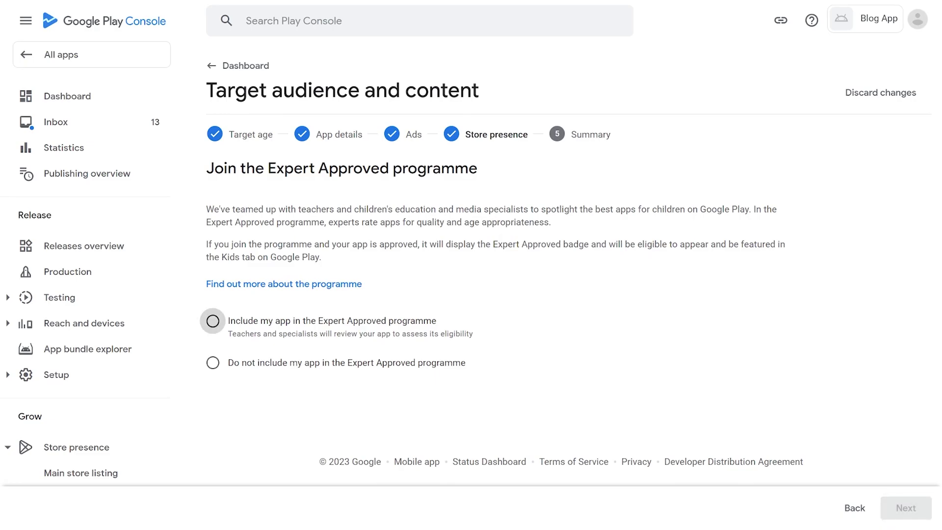
pyautogui.click(212, 320)
pyautogui.click(905, 507)
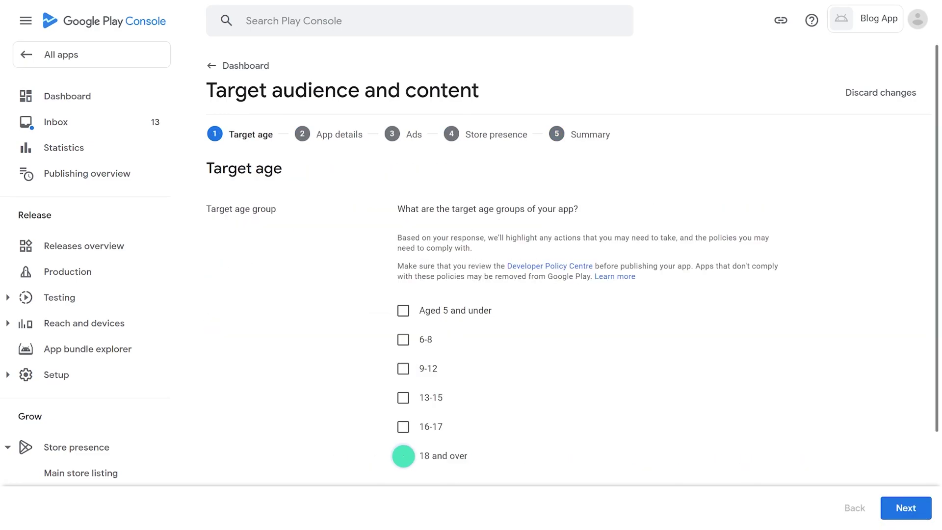
# Step: Change the target age to 18 and over and answer No to appealing to children
pyautogui.click(403, 456)
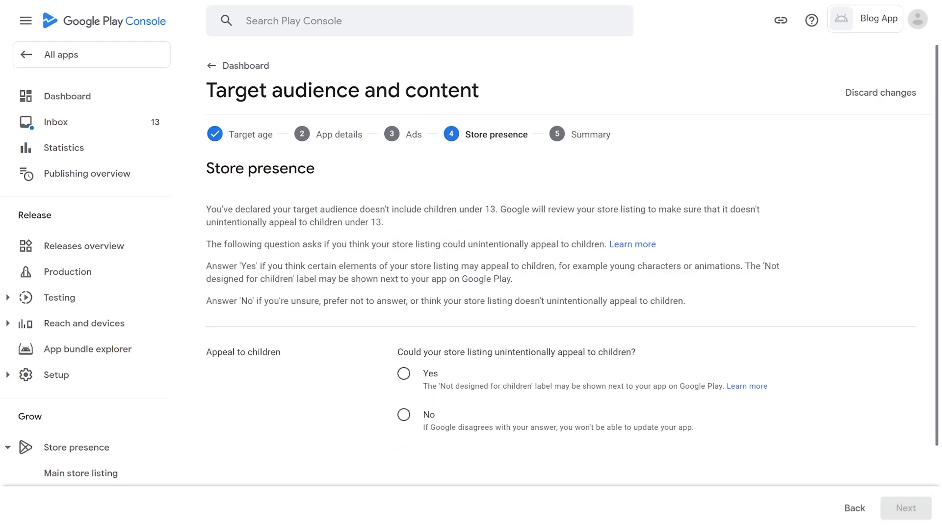
pyautogui.click(403, 415)
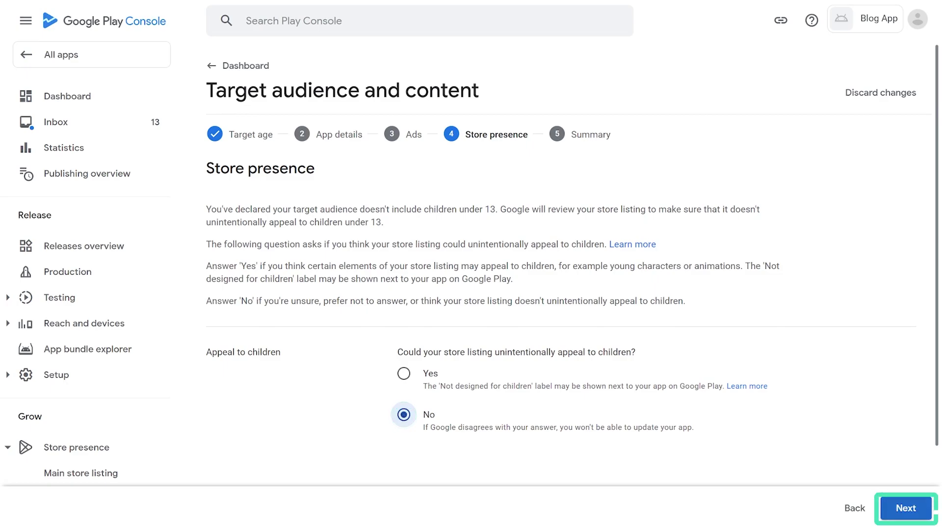
pyautogui.click(906, 508)
pyautogui.click(854, 508)
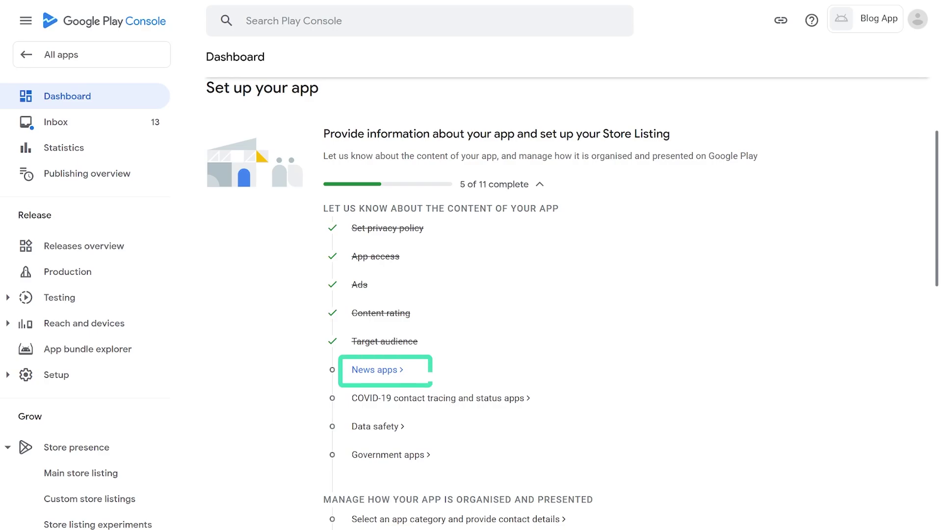
# Step: Answer No on News apps and tick 'not a publicly available COVID-19 app', saving both
pyautogui.click(374, 369)
pyautogui.click(403, 189)
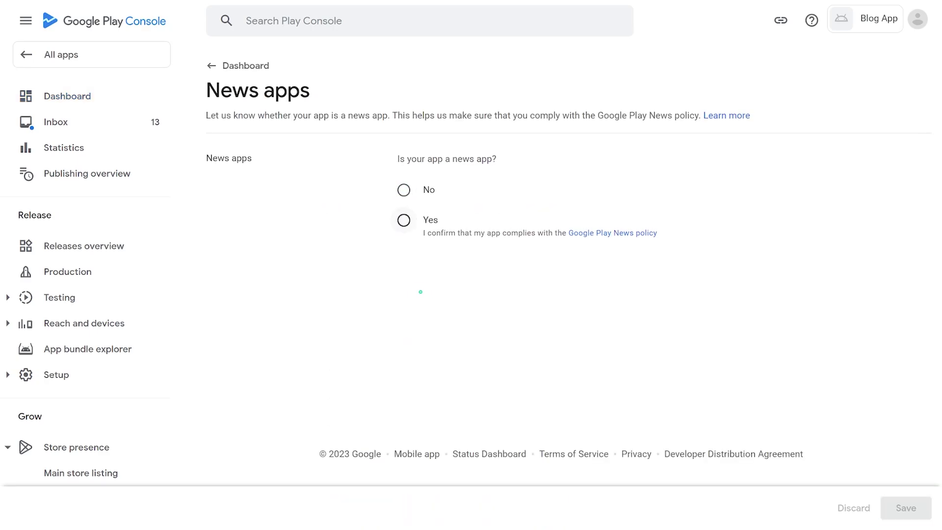
pyautogui.click(403, 220)
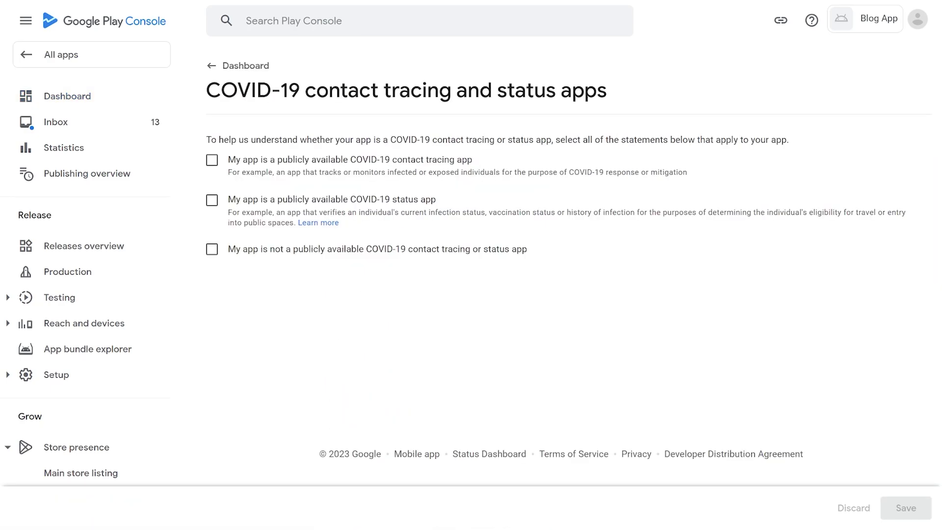
pyautogui.click(212, 249)
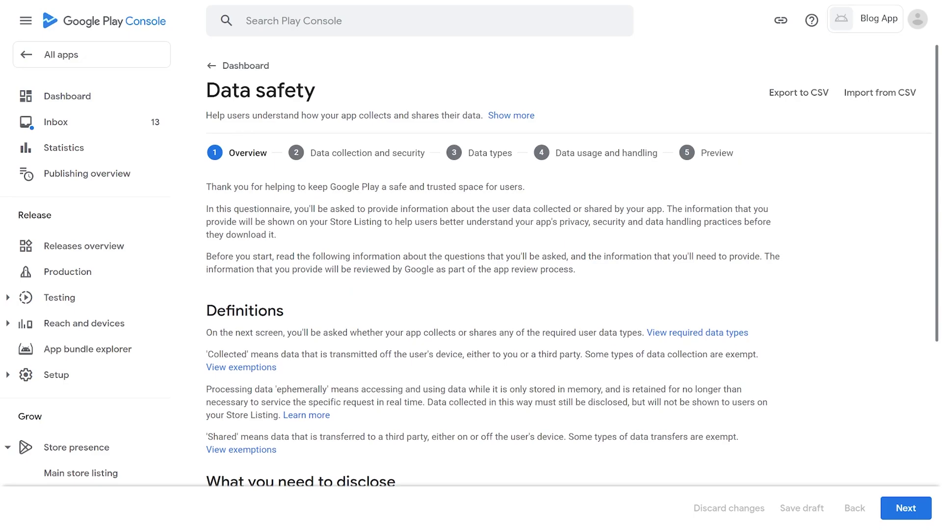
# Step: Declare in Data safety that the app collects user data and not all of it is encrypted in transit
pyautogui.click(906, 508)
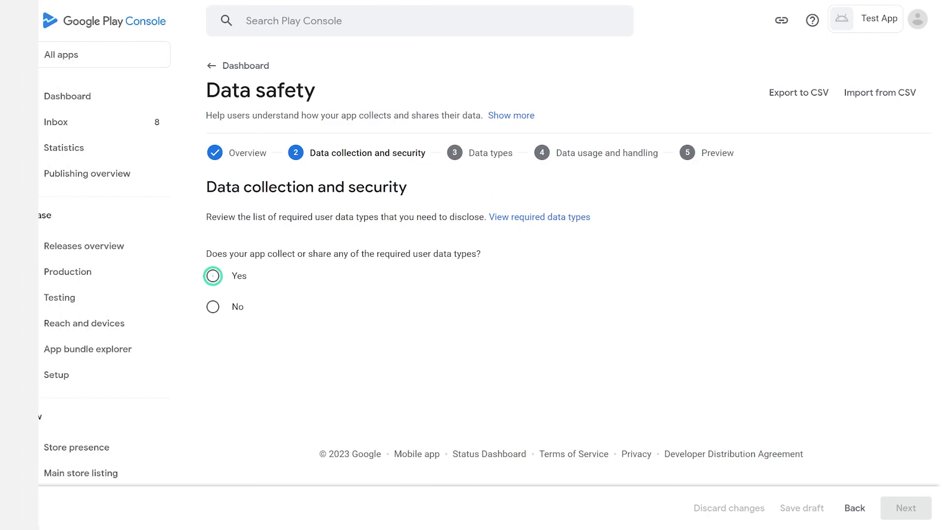
pyautogui.click(212, 276)
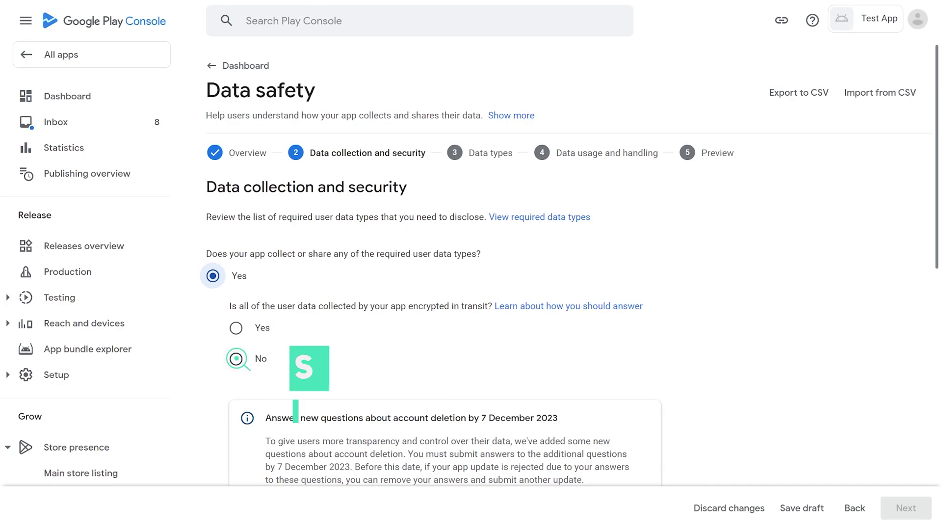
pyautogui.click(236, 358)
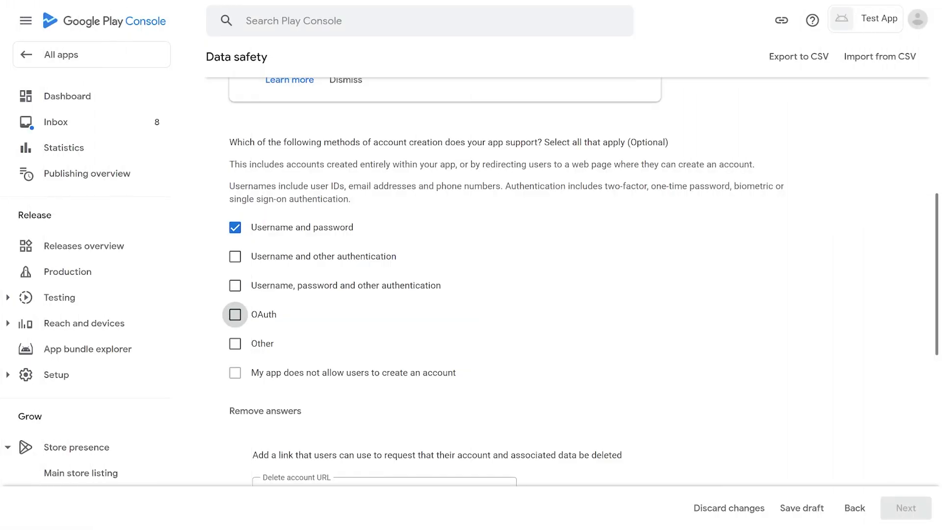
# Step: Add OAuth as an account creation method and paste the account deletion link
pyautogui.click(235, 315)
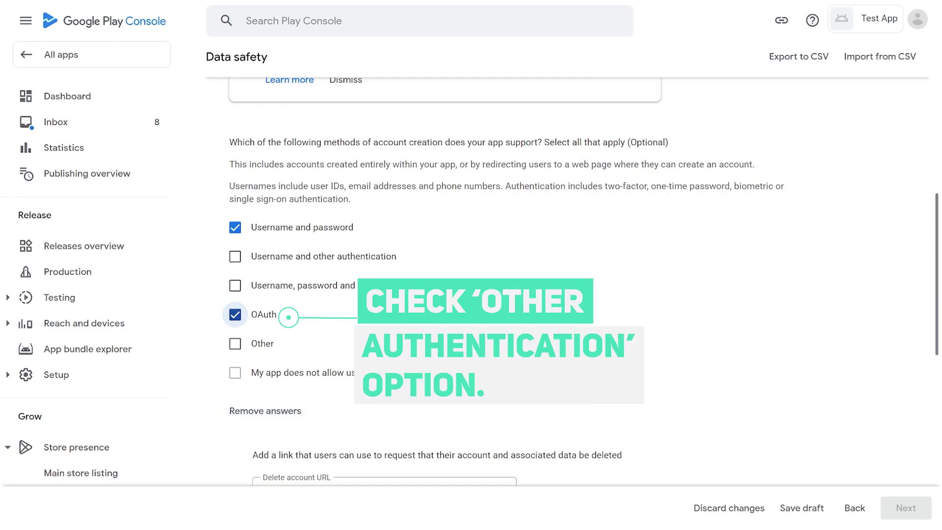
pyautogui.scroll(-4, 471, 275)
pyautogui.click(385, 277)
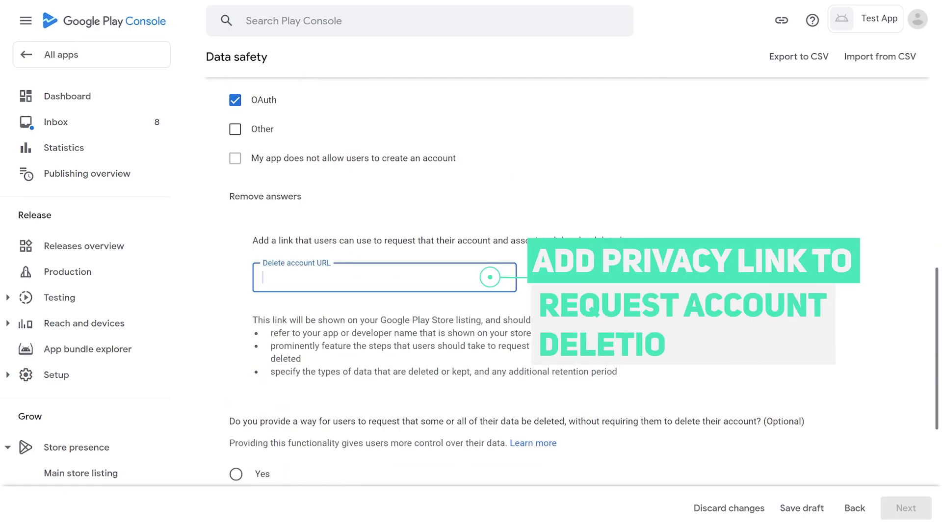
pyautogui.hotkey('ctrl', 'v')
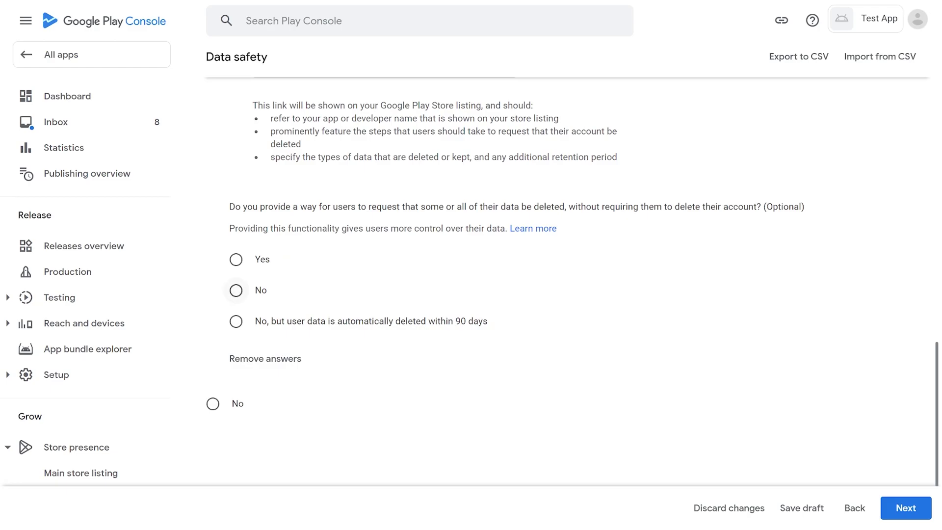
# Step: Answer Yes to partial data deletion and paste the Swing2App policy link as the delete data URL
pyautogui.click(235, 260)
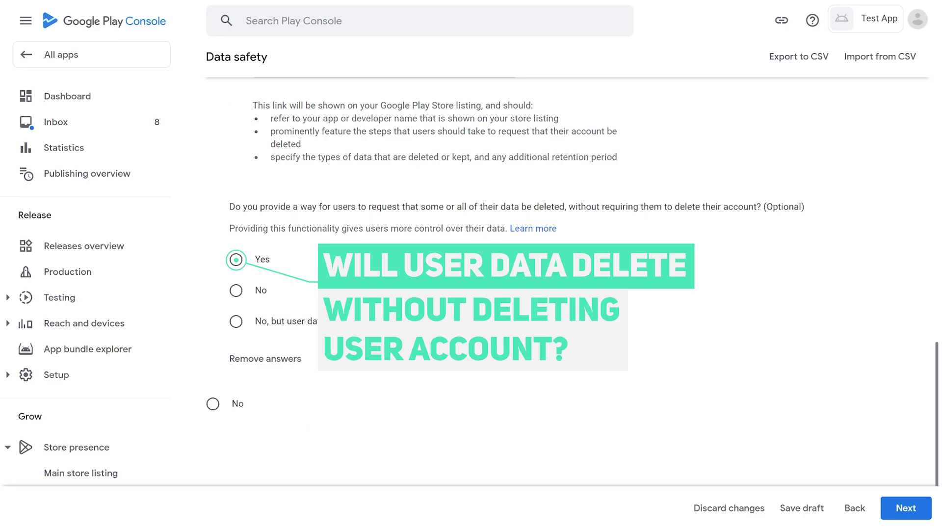
pyautogui.click(235, 259)
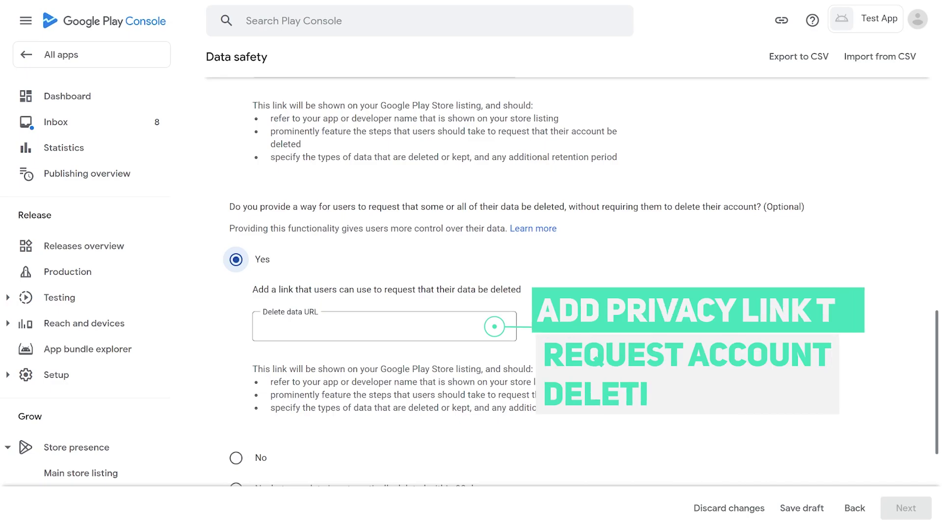
pyautogui.click(265, 326)
pyautogui.hotkey('ctrl', 'v')
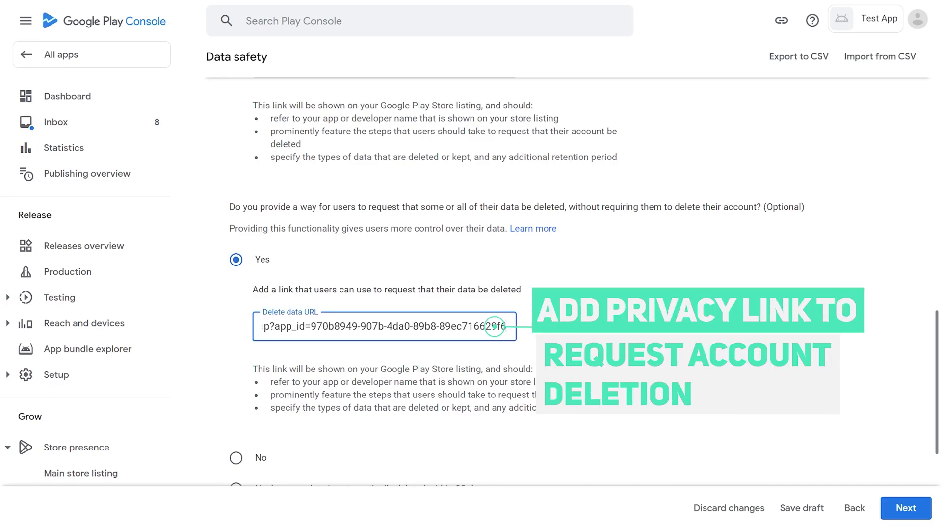
pyautogui.press('Tab')
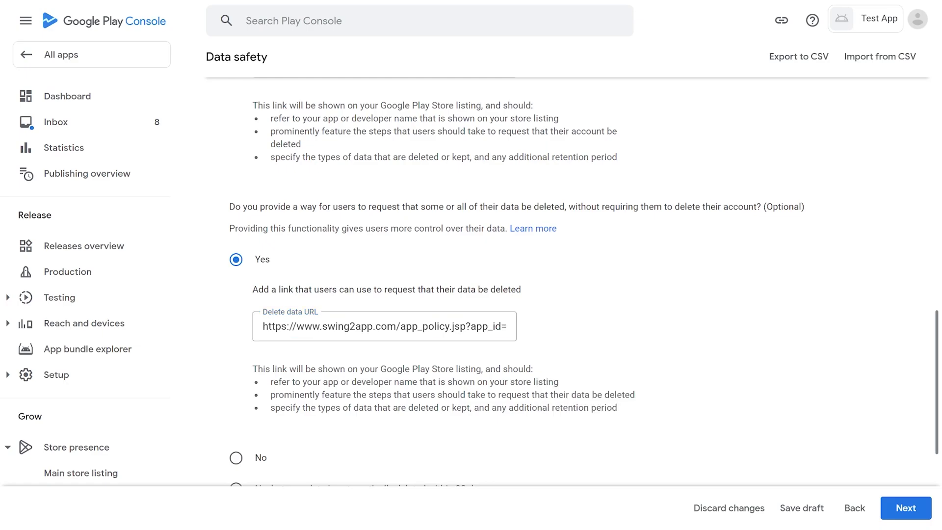
pyautogui.scroll(-5, 569, 279)
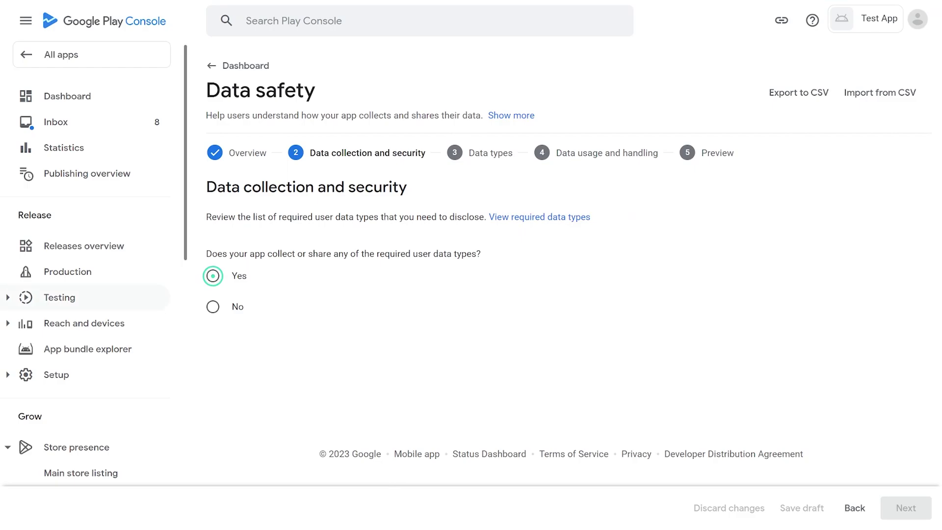
# Step: Declare data is collected, not encrypted in transit, and answer No to account creation
pyautogui.click(213, 275)
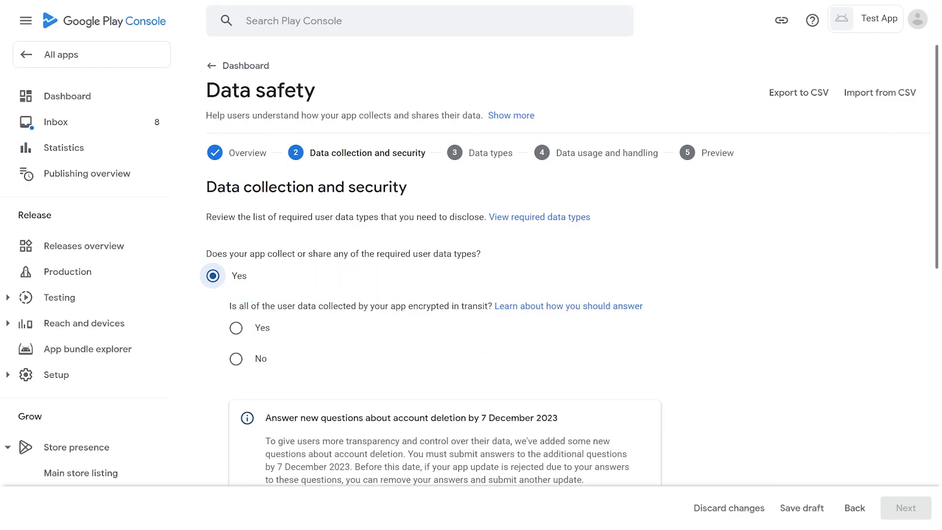
pyautogui.click(236, 359)
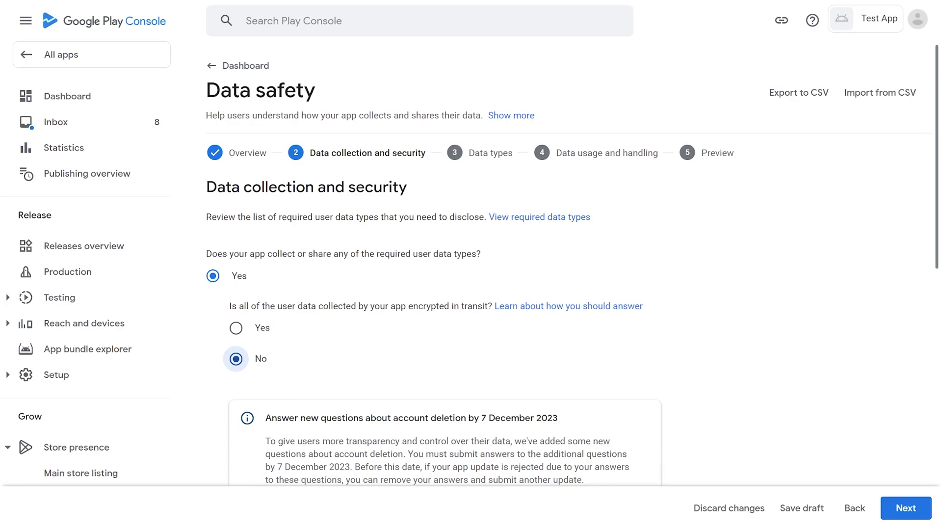
pyautogui.scroll(-9, 471, 295)
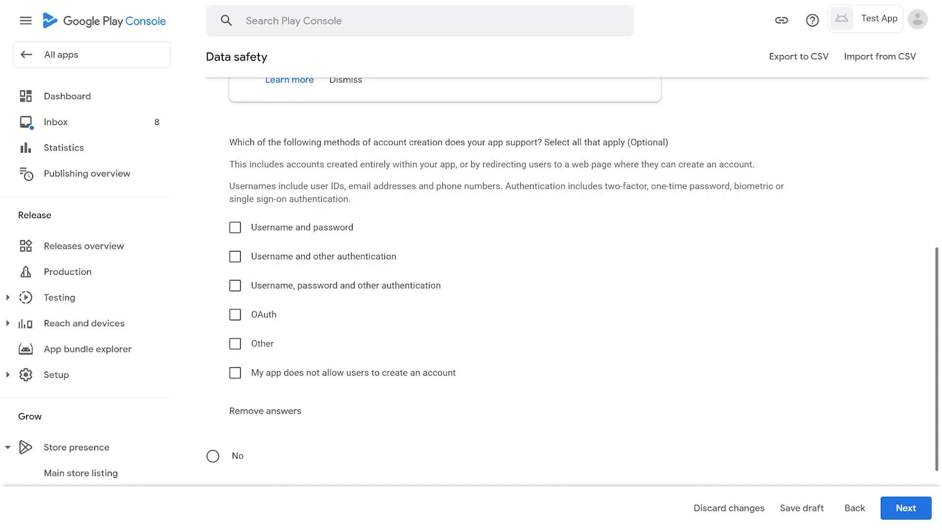
pyautogui.click(212, 456)
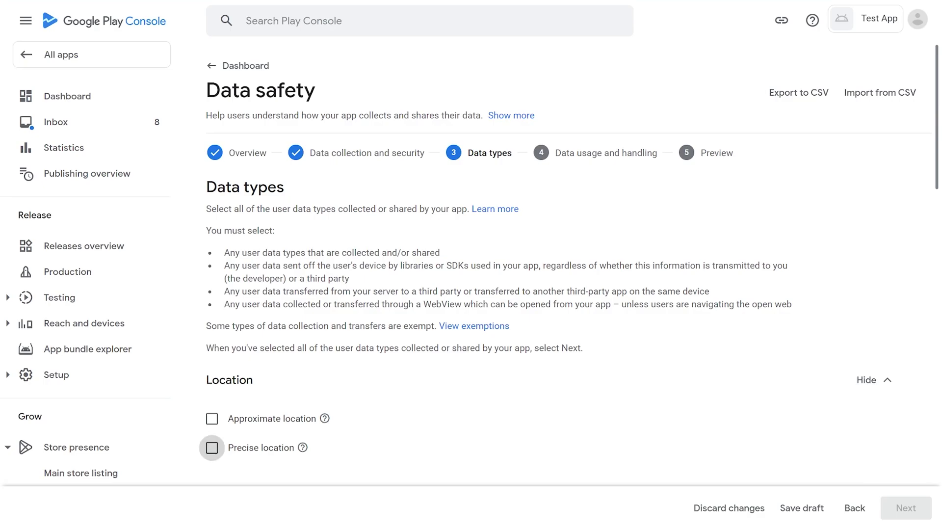
# Step: Select Precise location as a collected data type
pyautogui.click(212, 448)
pyautogui.scroll(-4, 866, 311)
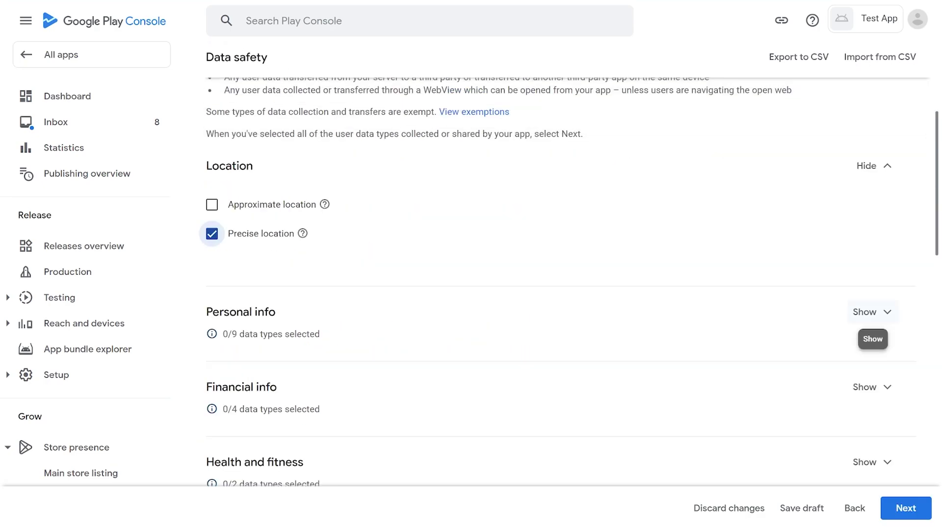
pyautogui.click(866, 311)
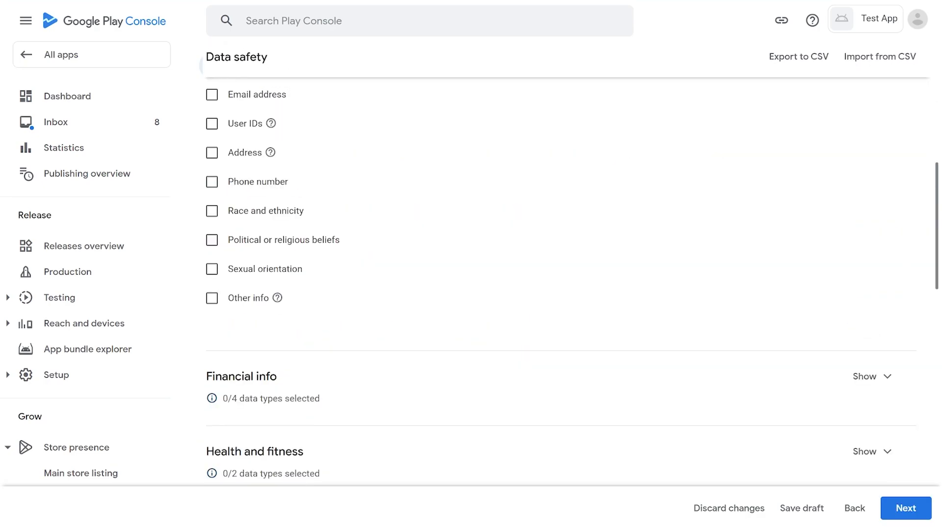
pyautogui.scroll(-4, 561, 279)
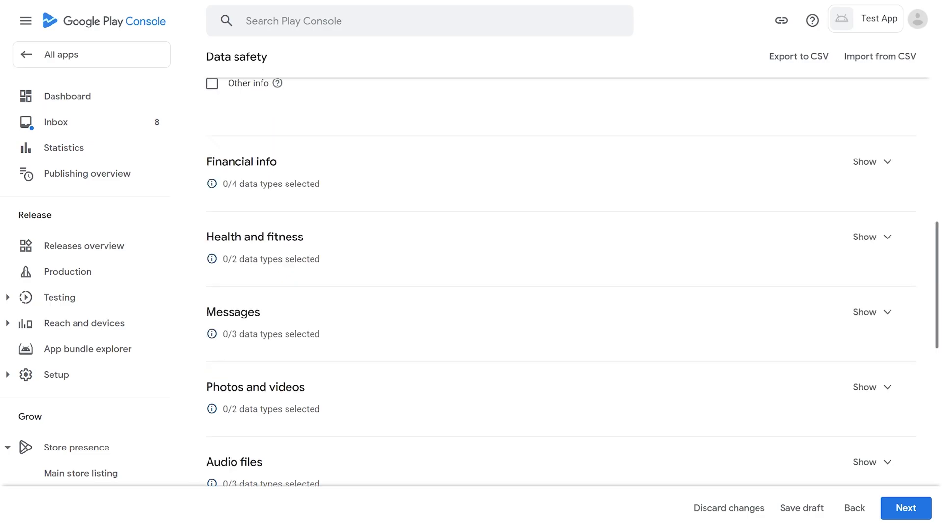
pyautogui.scroll(-8, 560, 280)
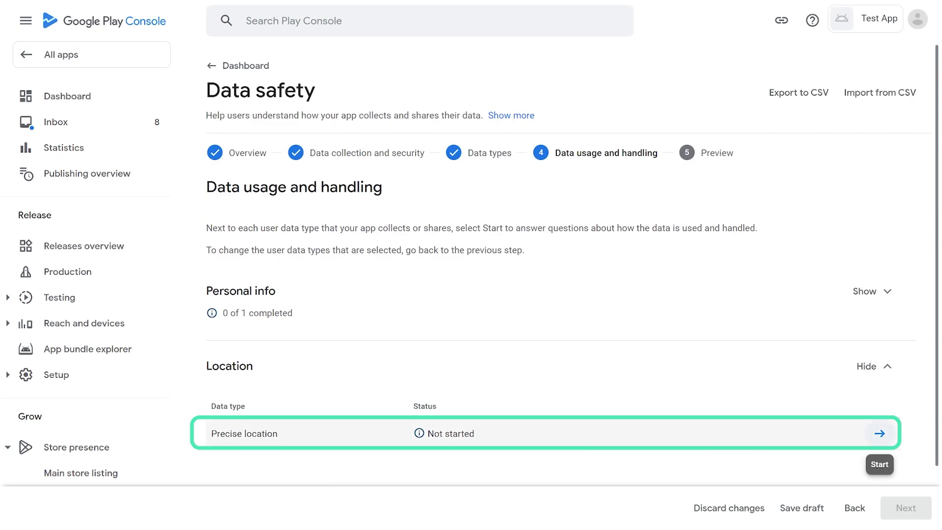
# Step: Mark Precise location as collected, processed ephemerally and required
pyautogui.click(879, 433)
pyautogui.click(213, 176)
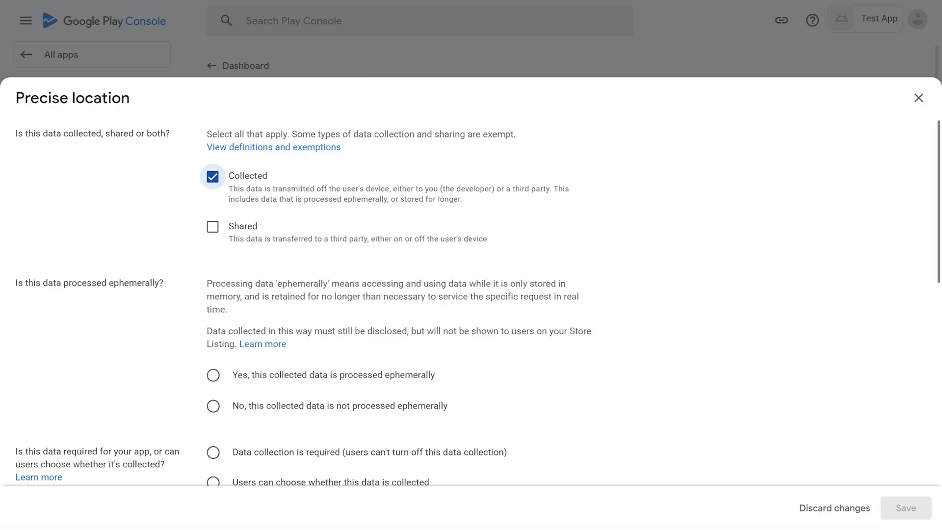
pyautogui.scroll(-4, 471, 265)
pyautogui.click(213, 175)
pyautogui.click(213, 252)
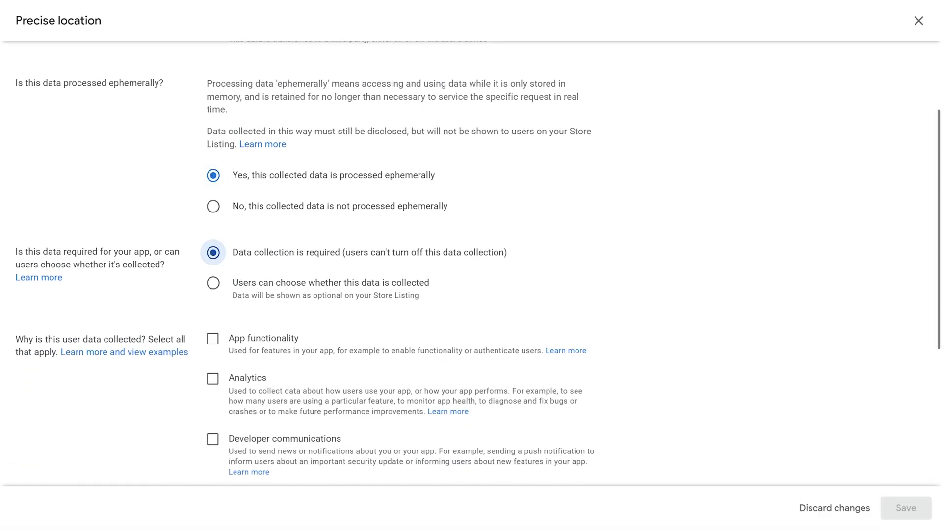
pyautogui.scroll(-5, 213, 252)
# Step: Give App functionality as the location reason, save it, and review the Data safety preview
pyautogui.click(213, 92)
pyautogui.click(905, 508)
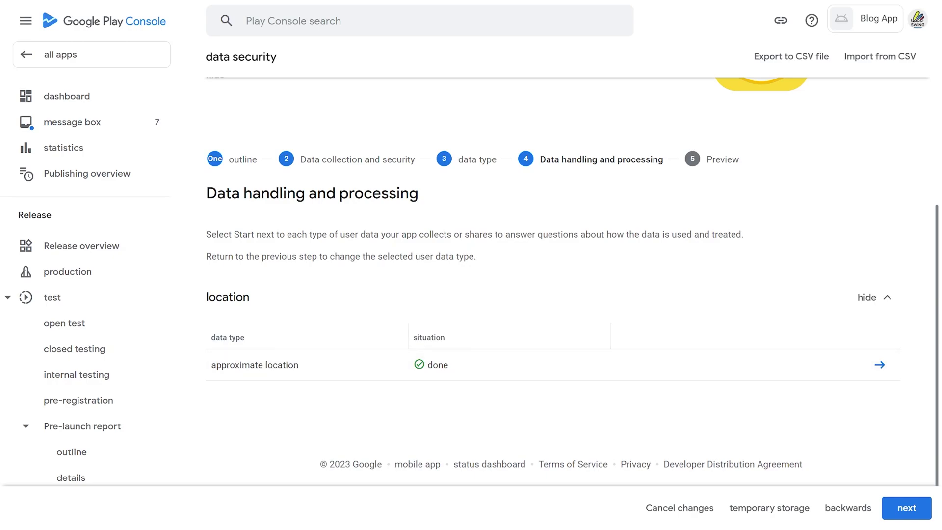
pyautogui.click(906, 507)
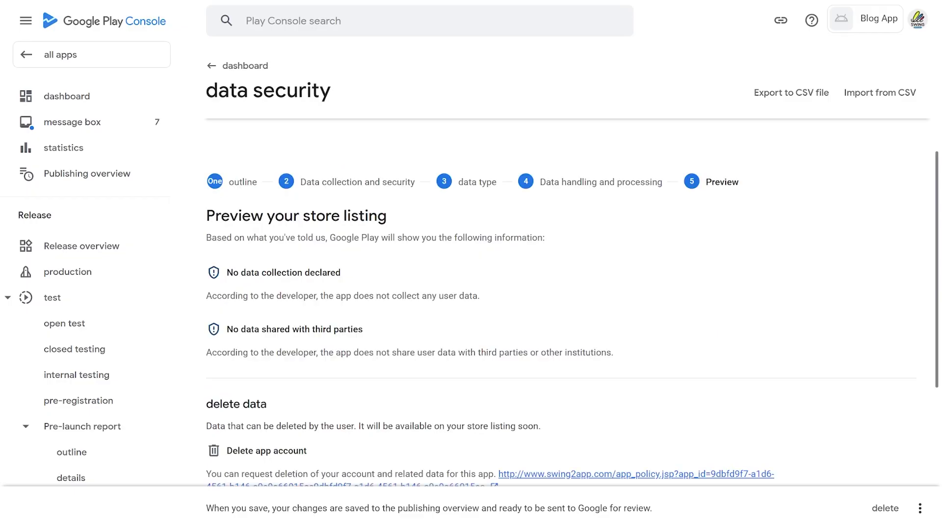
pyautogui.scroll(-6, 560, 279)
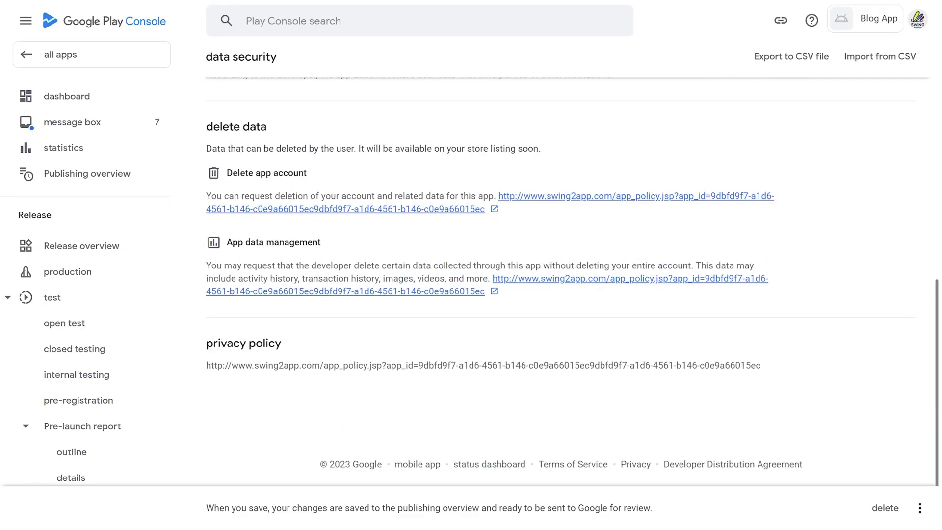
pyautogui.click(920, 508)
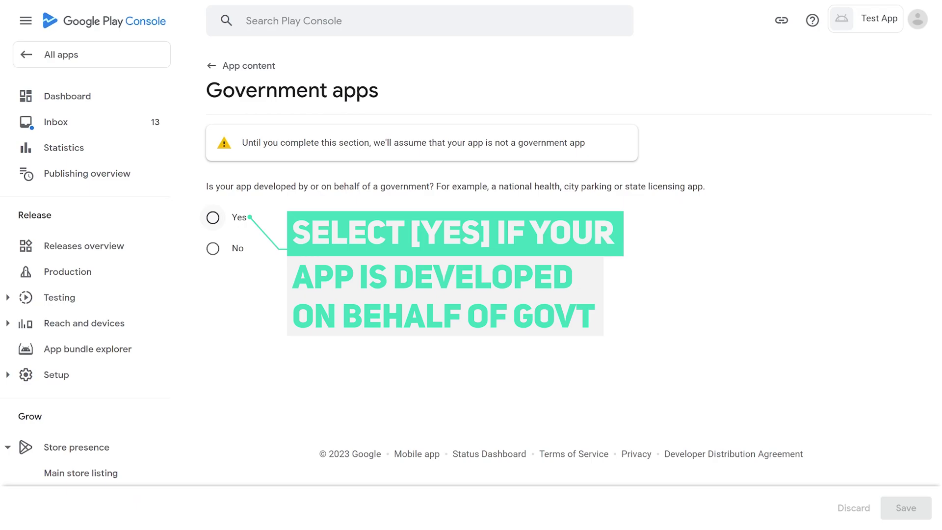
# Step: Answer No to the Government apps question after briefly trying the Yes options
pyautogui.click(212, 217)
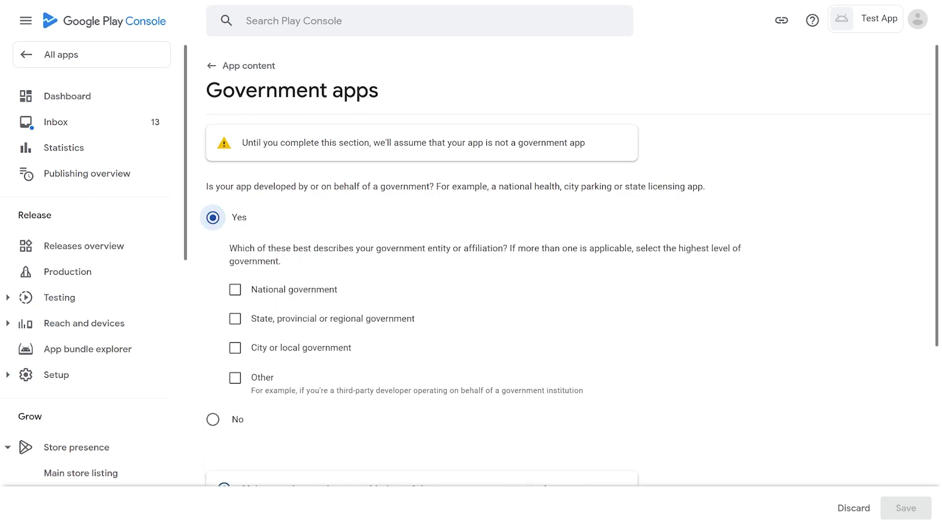
pyautogui.click(235, 318)
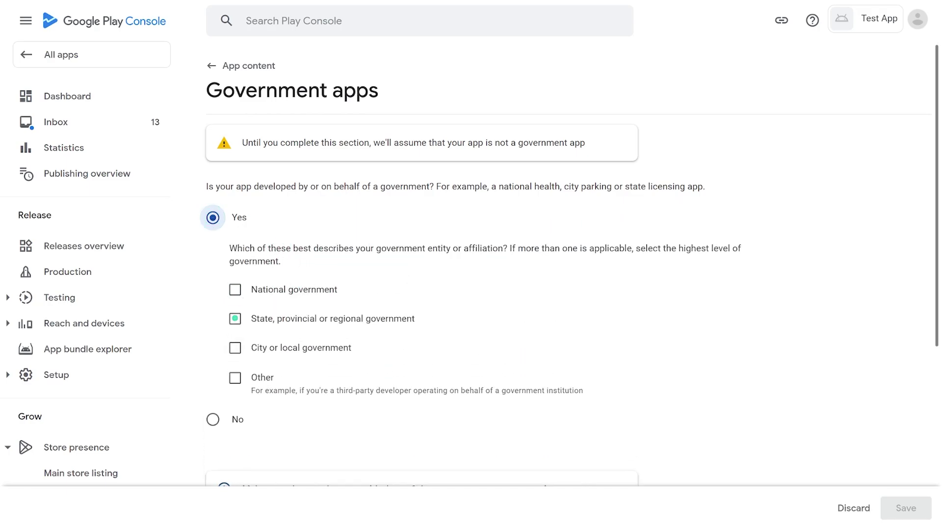
pyautogui.click(235, 347)
pyautogui.scroll(-4, 471, 294)
pyautogui.click(213, 204)
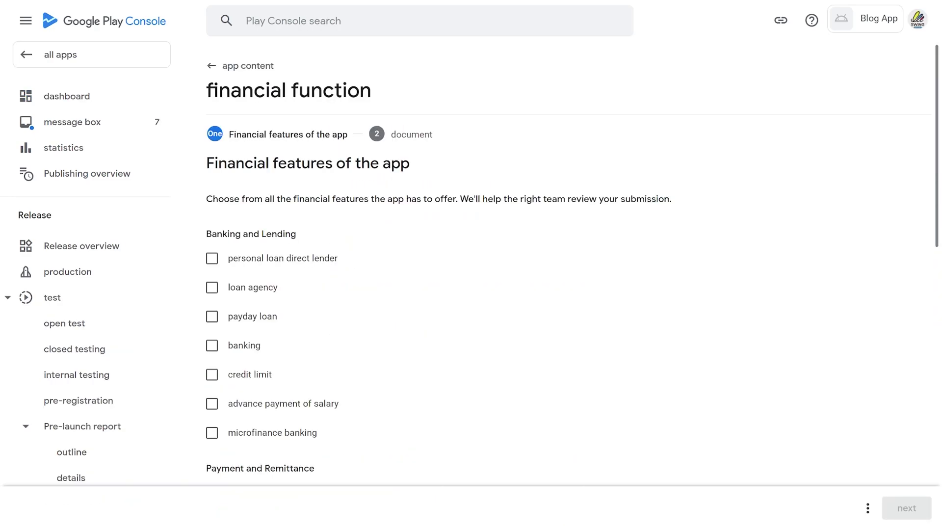
# Step: Tick personal loan direct lender, then view and close the All countries/regions documentation form
pyautogui.scroll(-15, 568, 274)
pyautogui.click(211, 258)
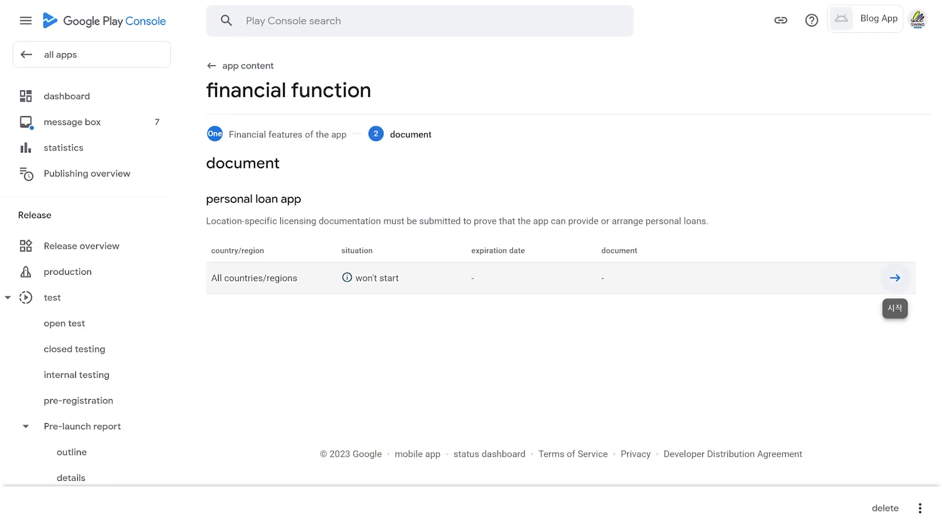
pyautogui.click(895, 277)
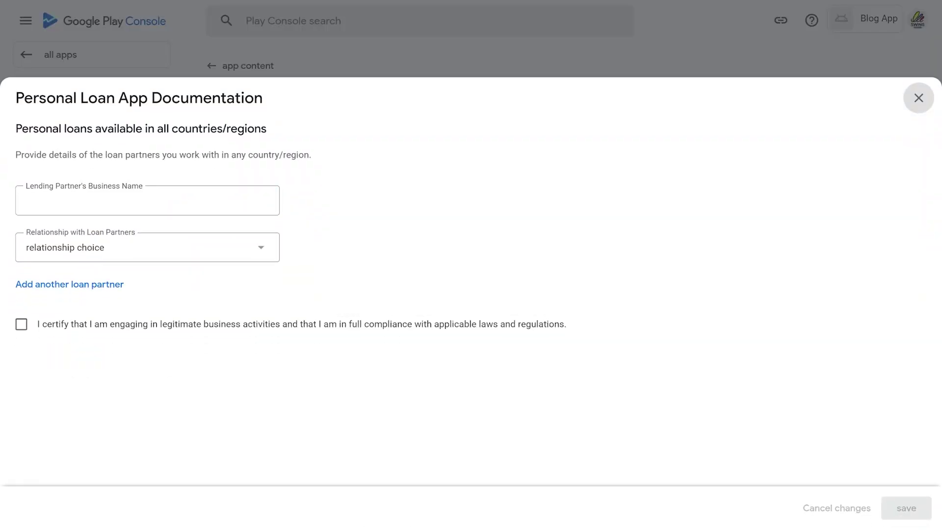
pyautogui.press('Escape')
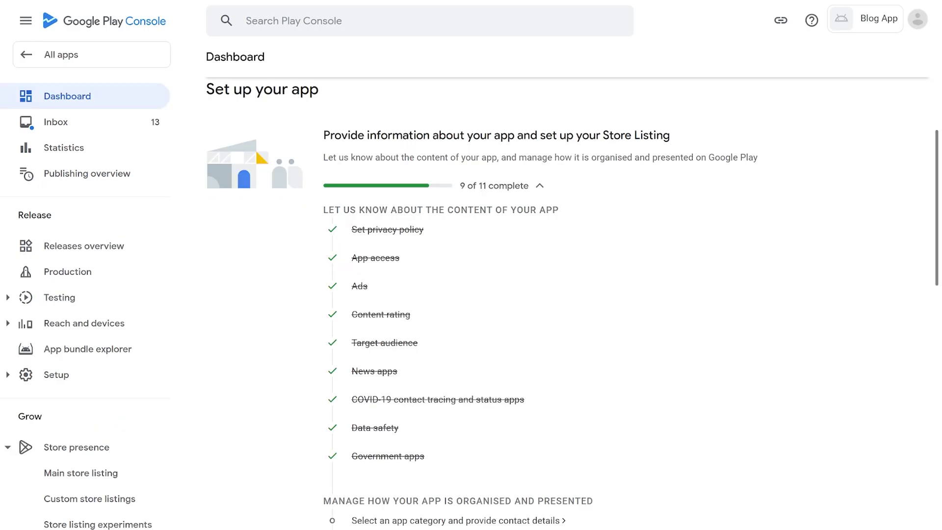
# Step: Scroll down the Dashboard to the setup checklist
pyautogui.scroll(-5, 564, 245)
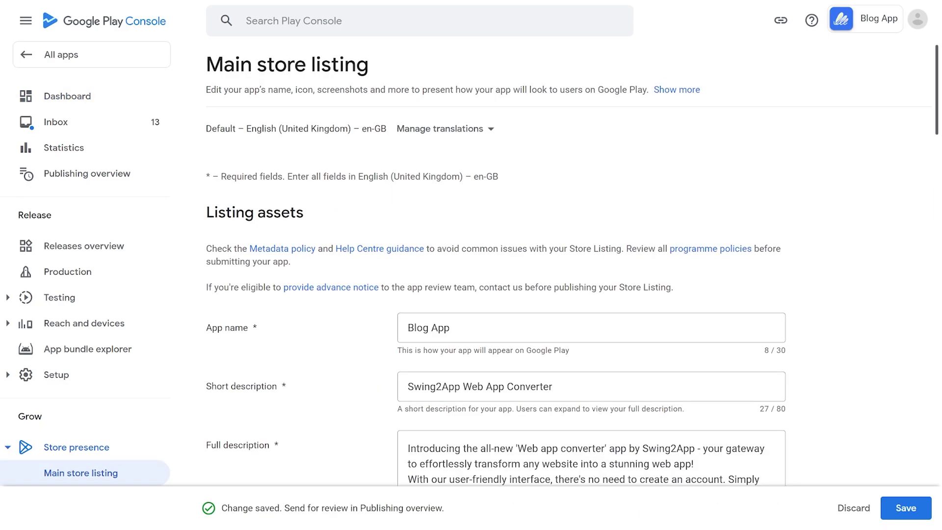
# Step: Scroll through the Main store listing graphics, then down the Dashboard to Create and publish a release
pyautogui.scroll(-3, 571, 269)
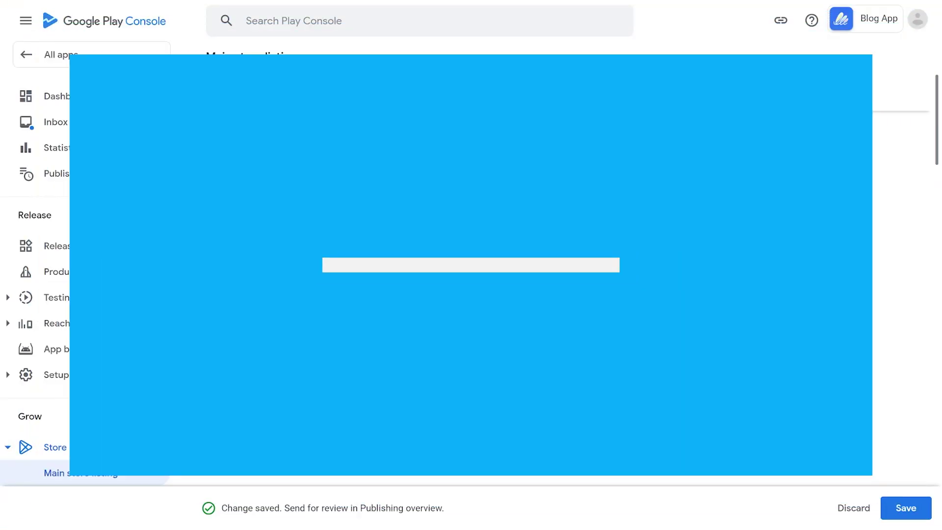
pyautogui.scroll(-6, 564, 184)
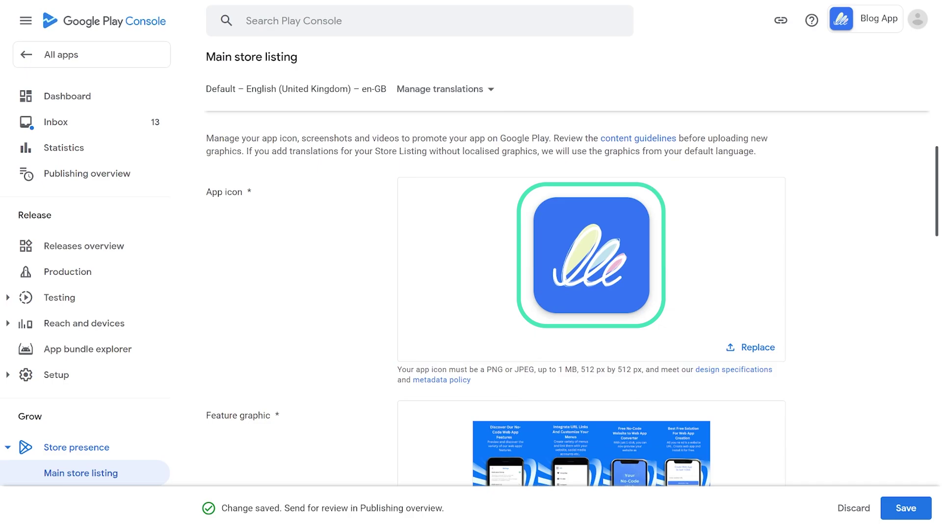
pyautogui.scroll(-4, 569, 294)
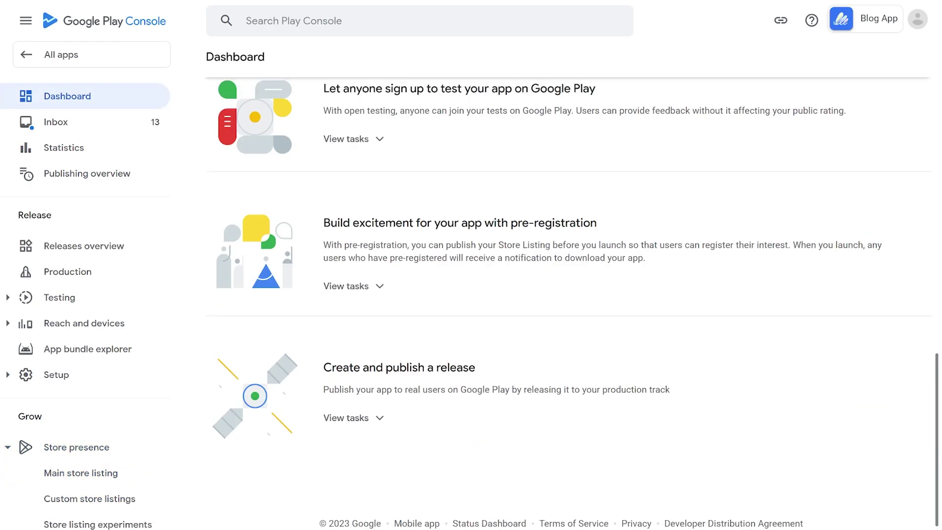
# Step: Select all countries and regions, 177 in total, for the production track
pyautogui.click(351, 418)
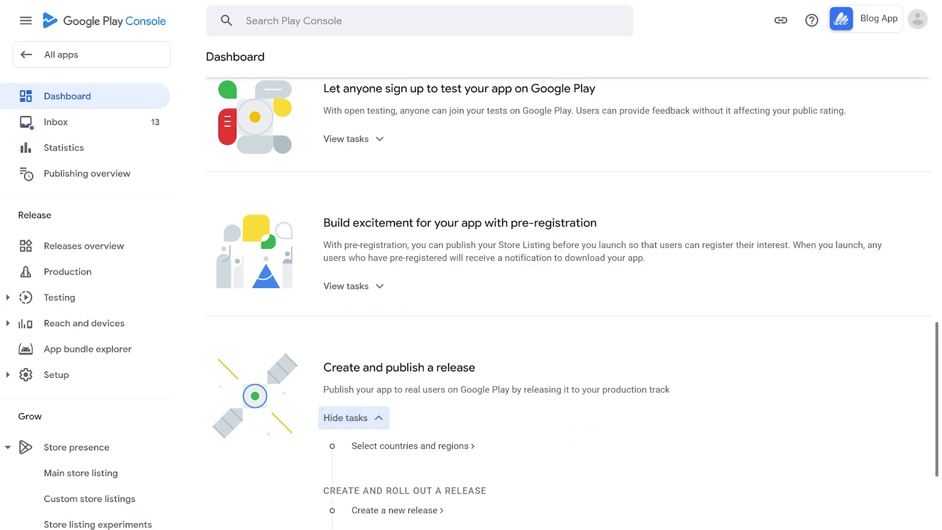
pyautogui.scroll(-3, 569, 305)
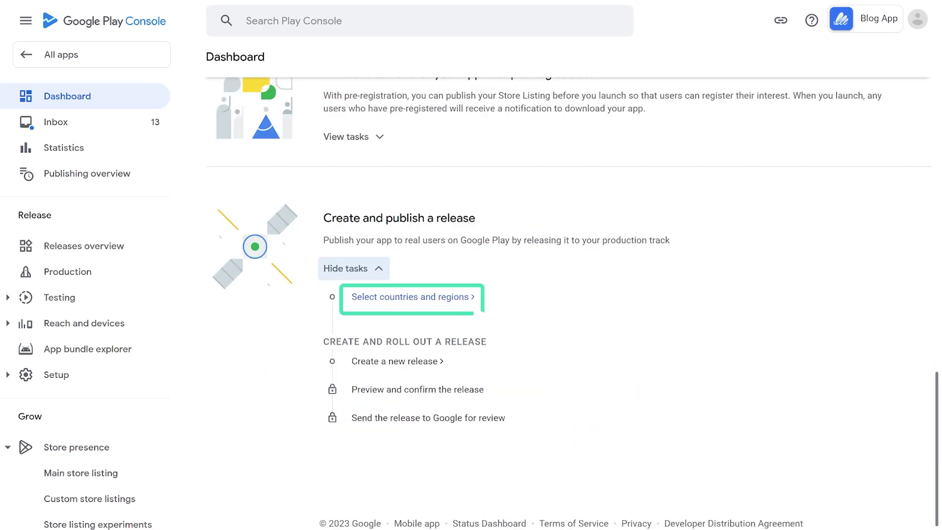
pyautogui.click(412, 297)
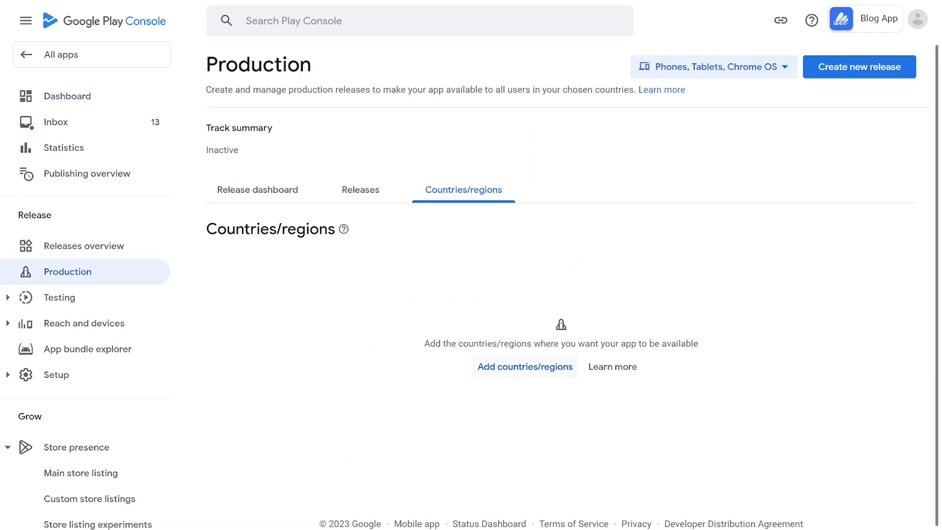
pyautogui.click(524, 366)
pyautogui.scroll(-5, 561, 295)
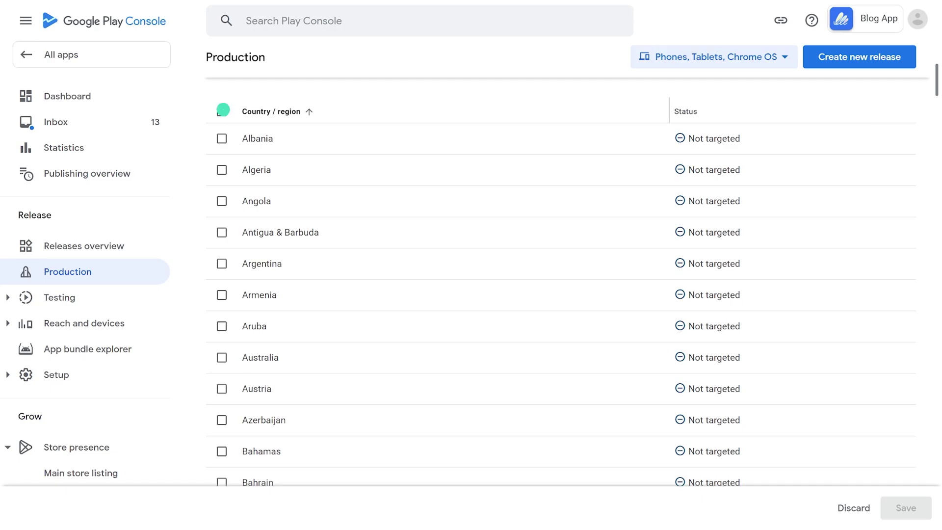
pyautogui.click(222, 110)
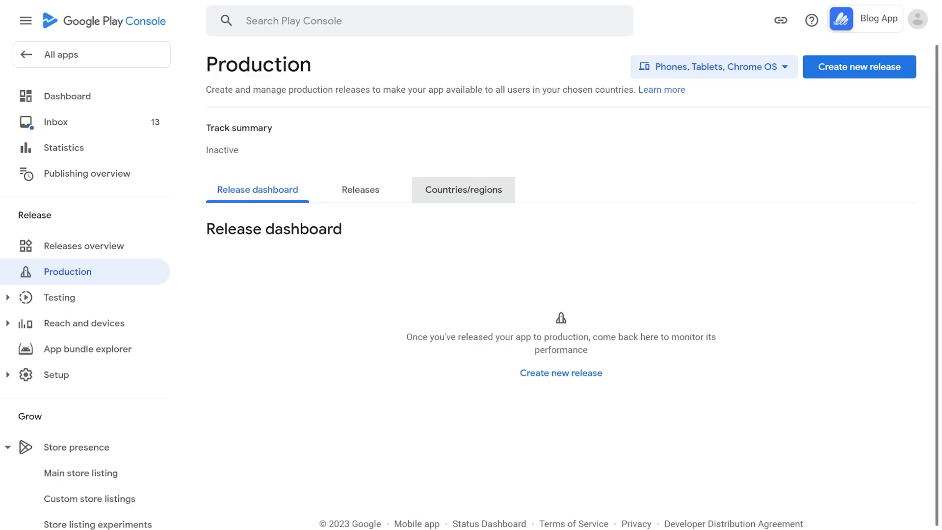
# Step: Start a new production release with its app signing key managed by Google Play
pyautogui.click(463, 189)
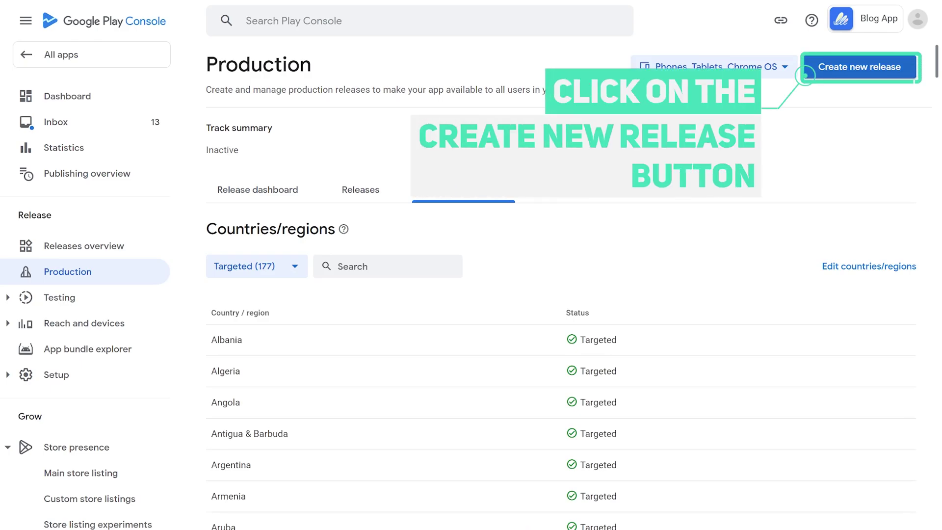
pyautogui.click(860, 67)
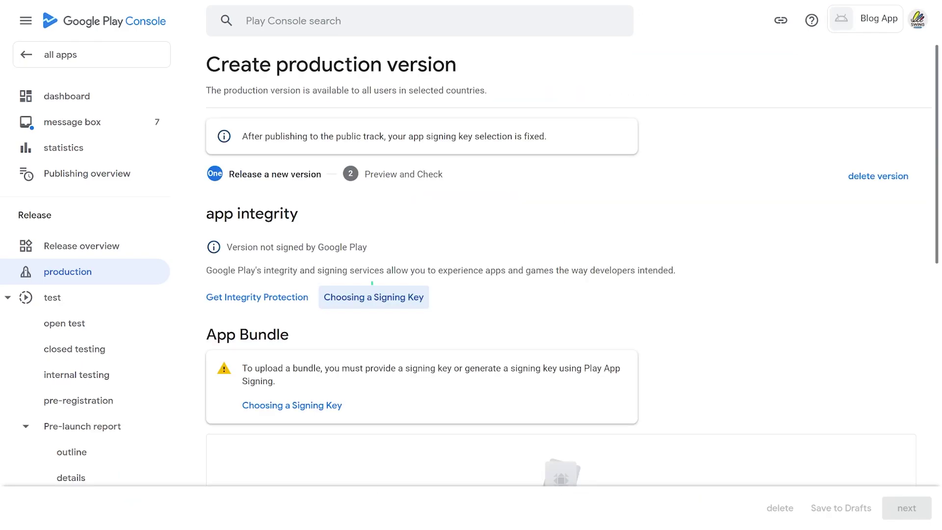
pyautogui.click(374, 297)
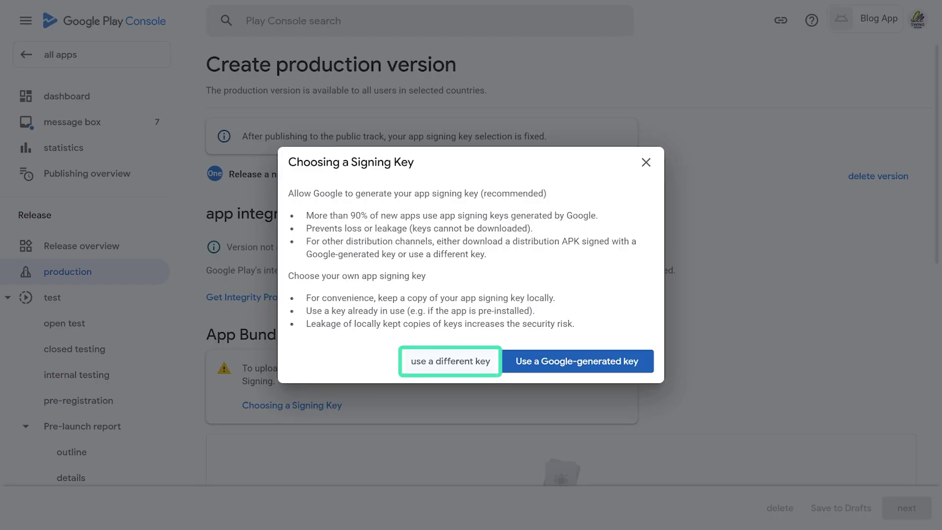
pyautogui.click(450, 361)
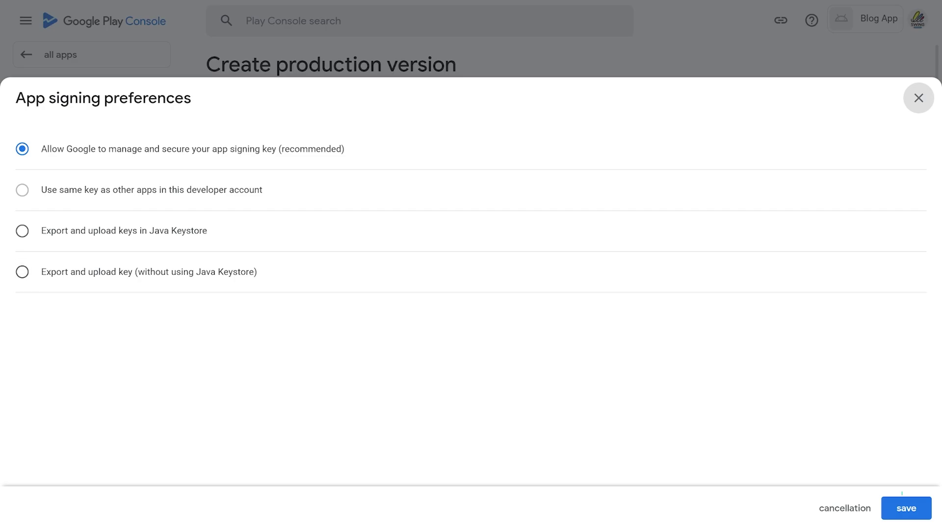
pyautogui.click(906, 508)
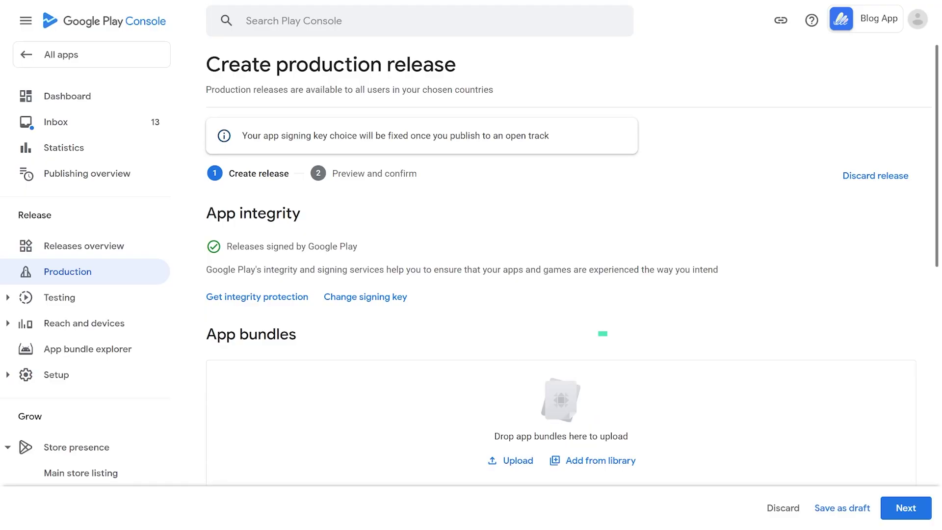
# Step: Send the 100000 (1.0) full-rollout production release and its countries/regions to Google for review
pyautogui.scroll(-5, 559, 294)
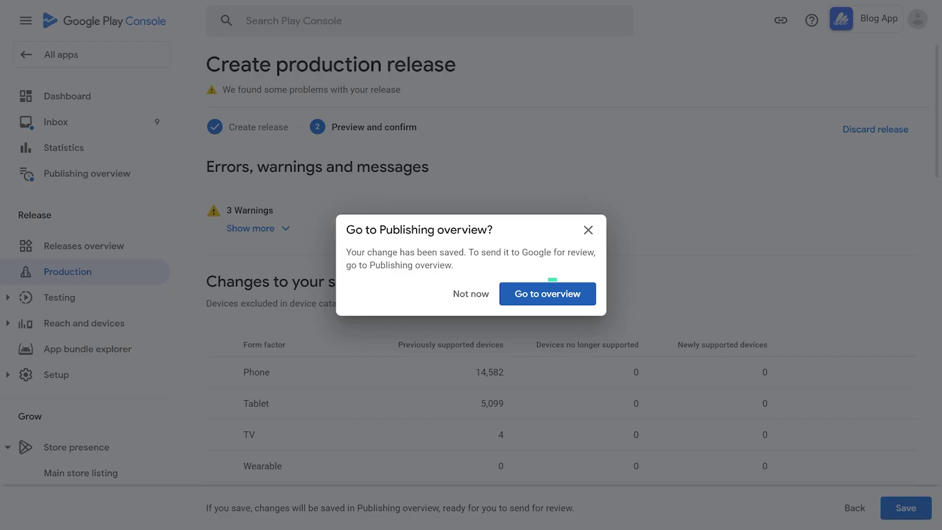
pyautogui.press('Return')
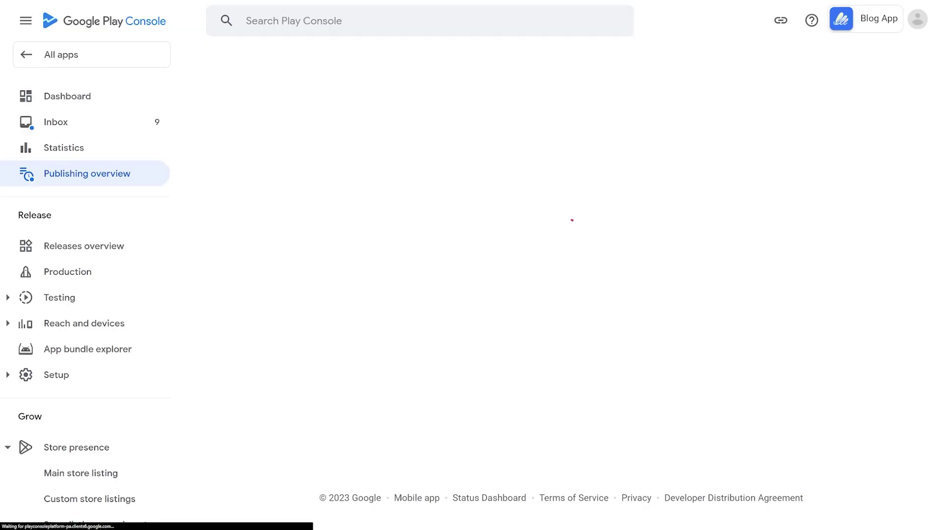
pyautogui.press('Return')
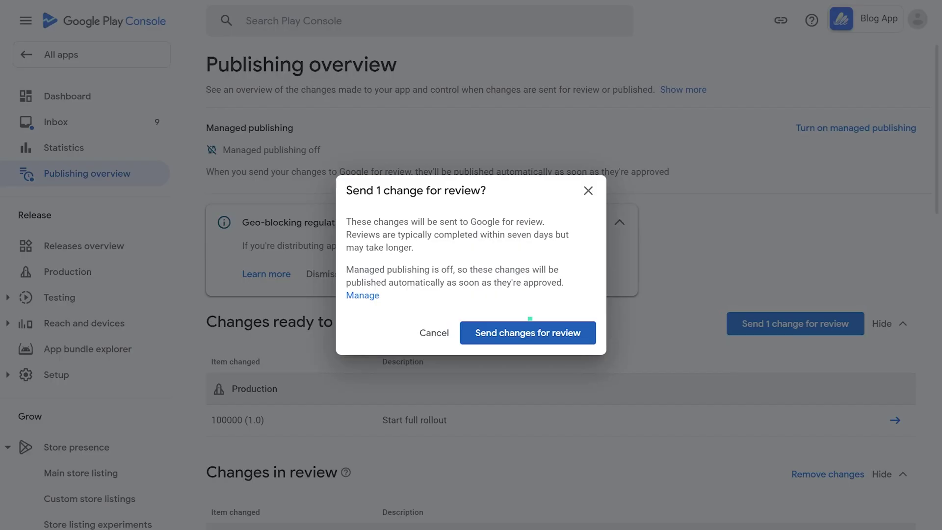
pyautogui.press('Return')
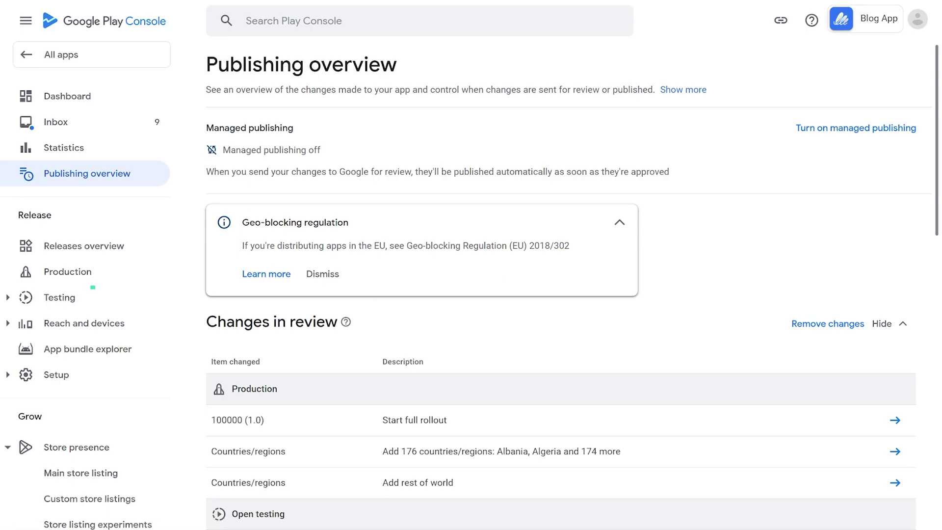
# Step: Open the Blog App Dashboard from All apps, showing production Active in 176 countries/regions
pyautogui.click(60, 297)
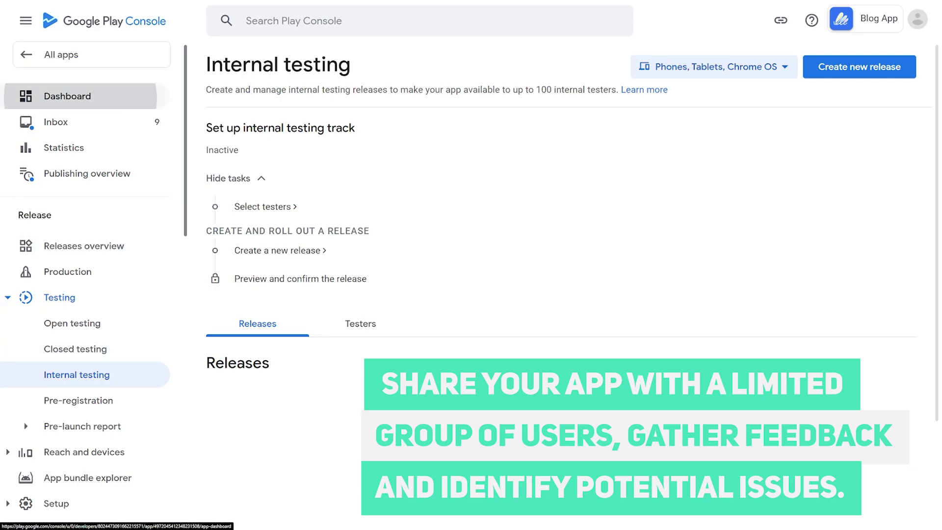
pyautogui.click(62, 54)
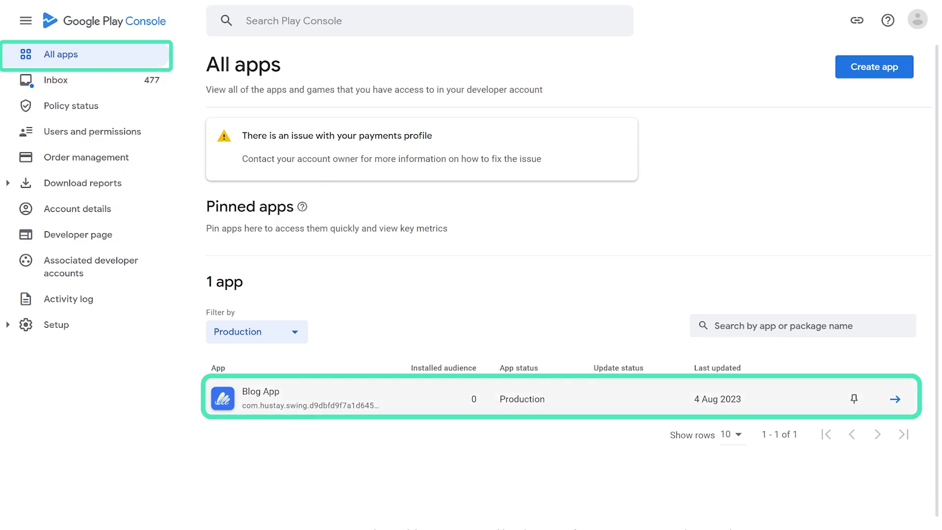
pyautogui.click(261, 392)
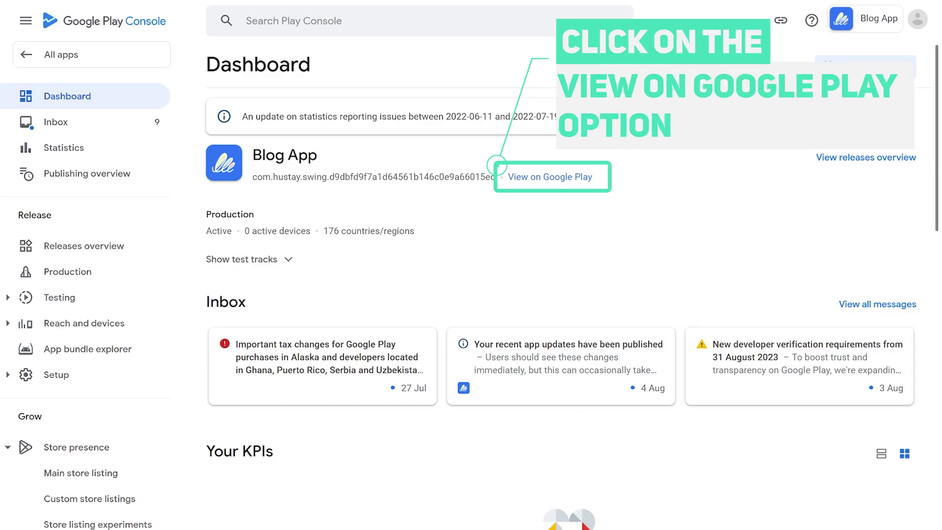
# Step: Browse the Blog App's public Google Play page, including its description and Data safety details
pyautogui.click(550, 177)
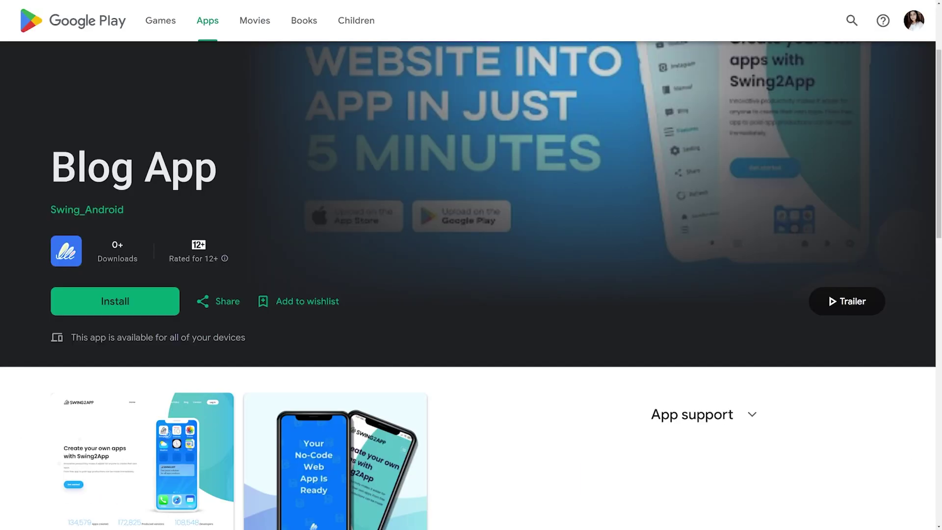
pyautogui.scroll(-5, 471, 285)
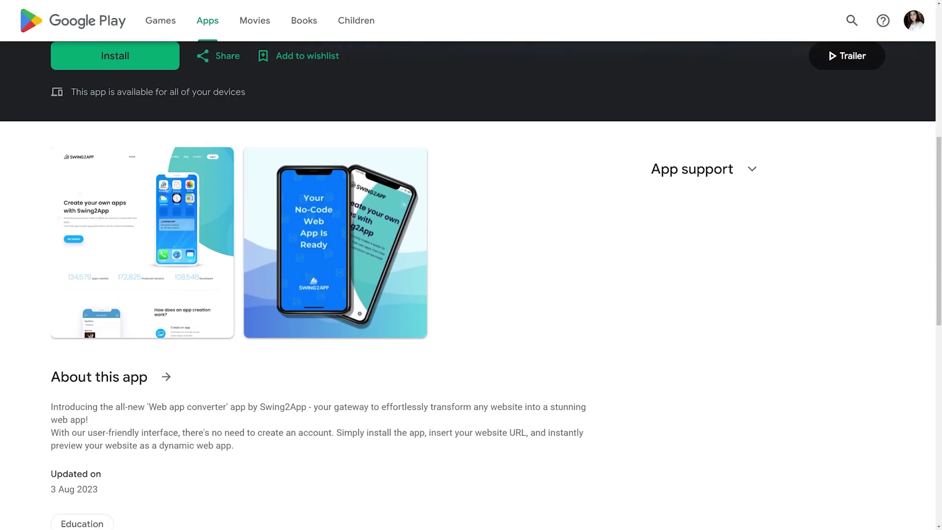
pyautogui.scroll(-10, 471, 285)
pyautogui.scroll(15, 471, 284)
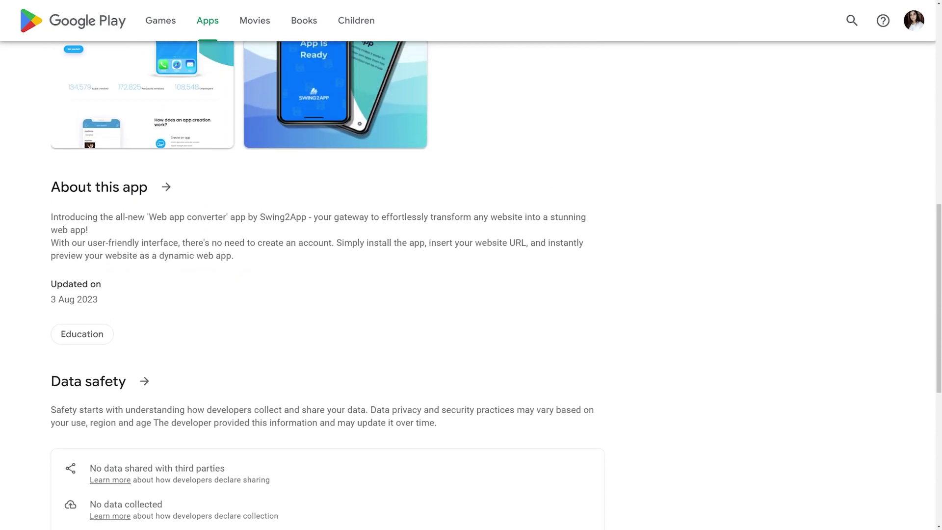